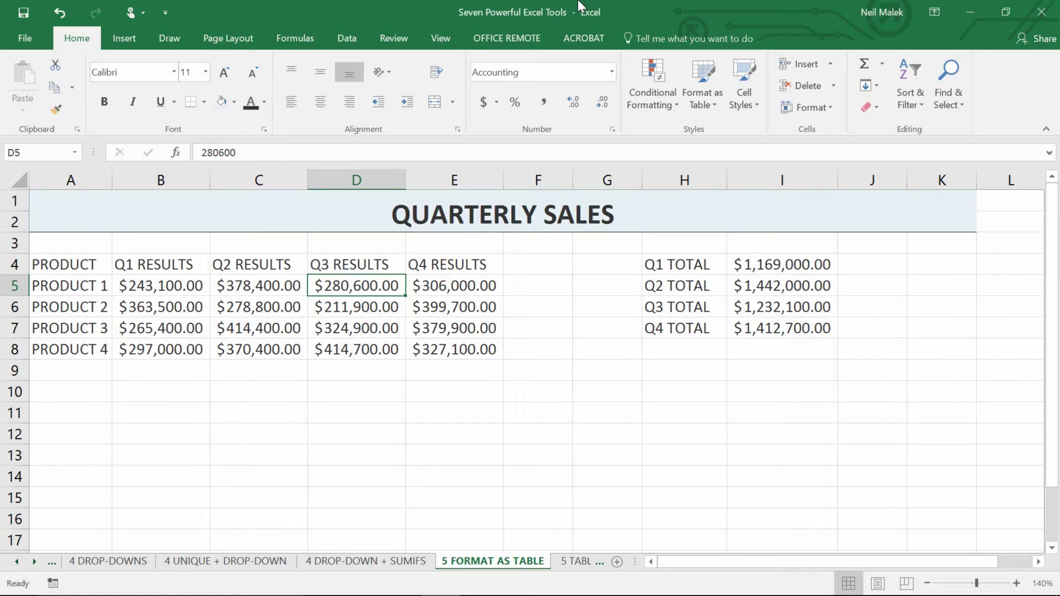
Check the Q1 total formula, then add PRODUCT 5 with a Q1 value of 400000 in row 9
{"action": "double_click", "coordinate": [781, 267]}
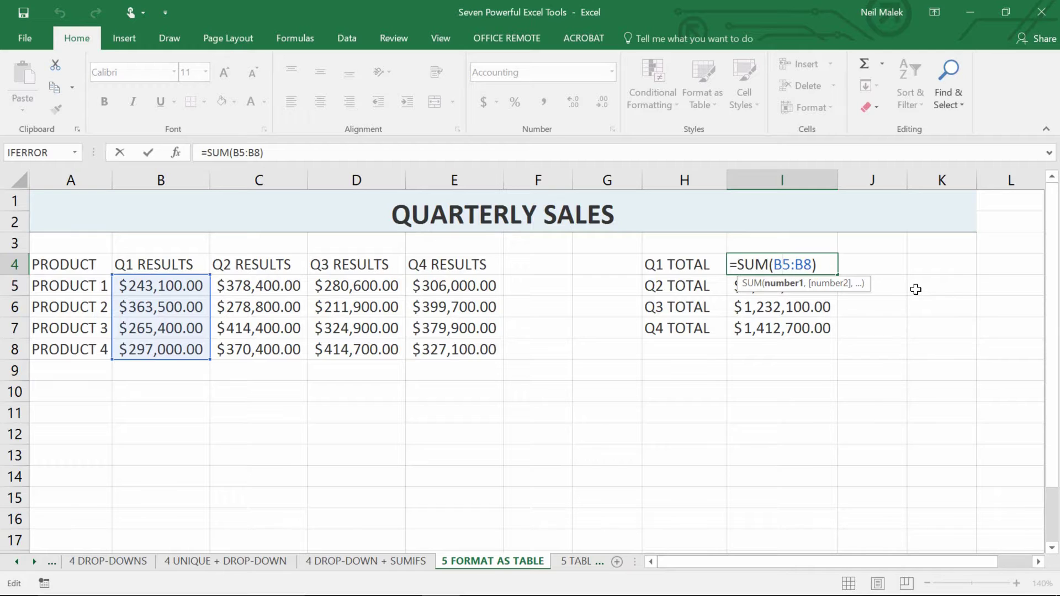
{"action": "key", "text": "ctrl+Return"}
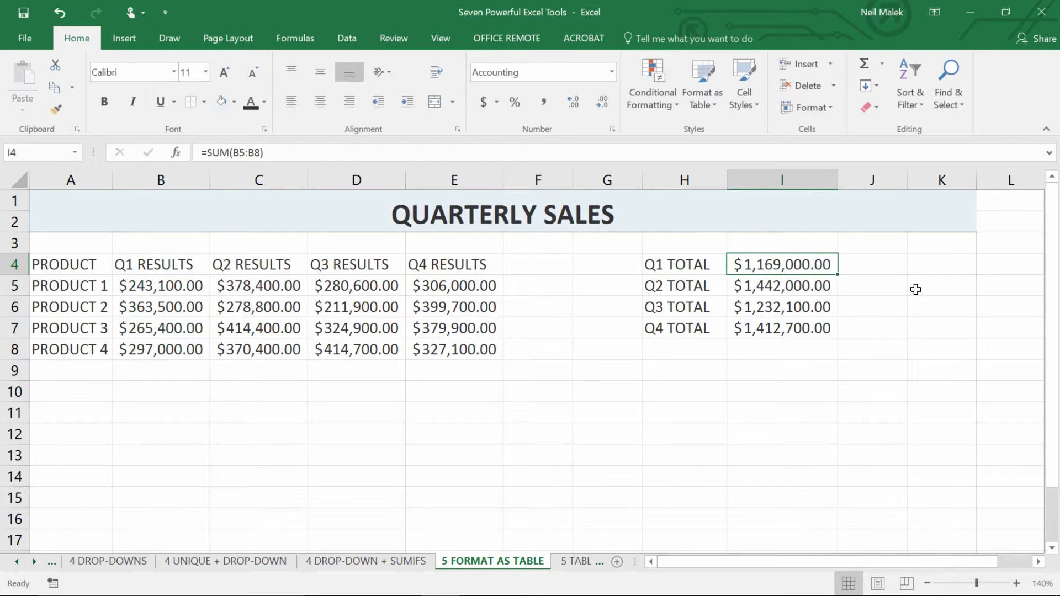
{"action": "left_click", "coordinate": [87, 374]}
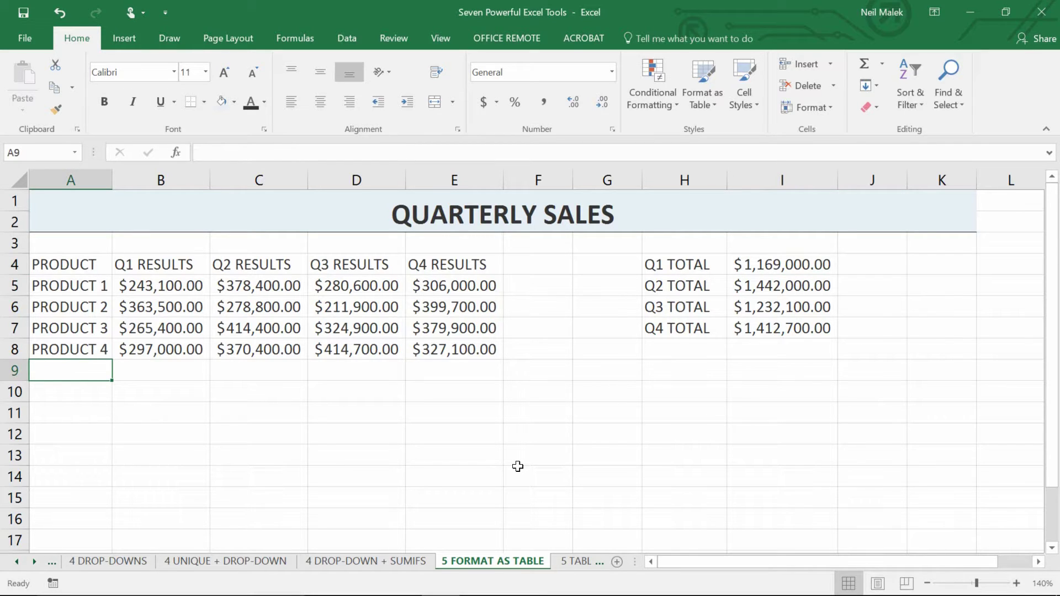
{"action": "type", "text": "PRODUCT 5"}
{"action": "key", "text": "Tab"}
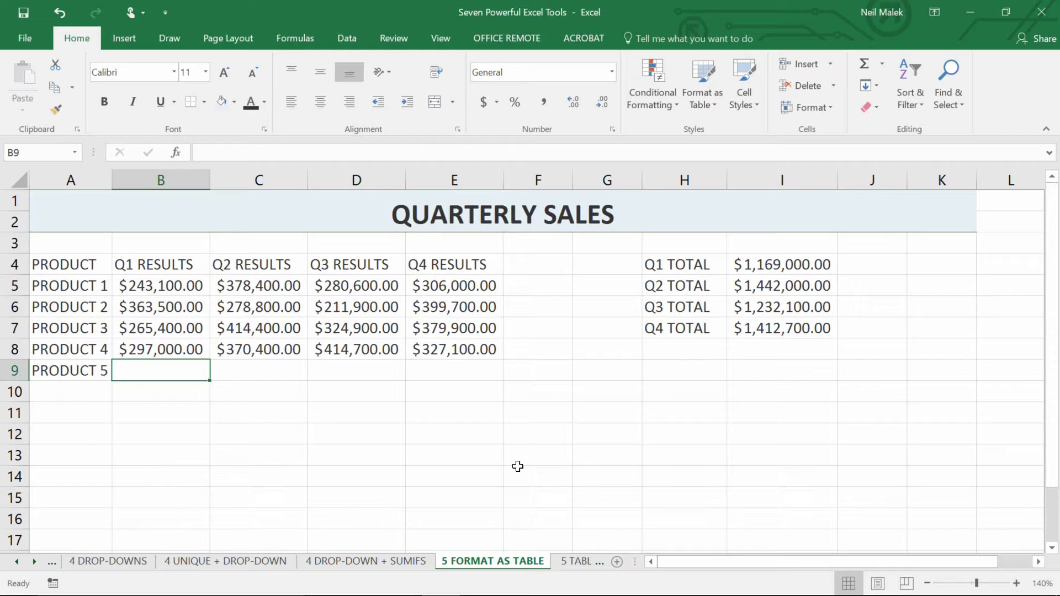
{"action": "type", "text": "400"}
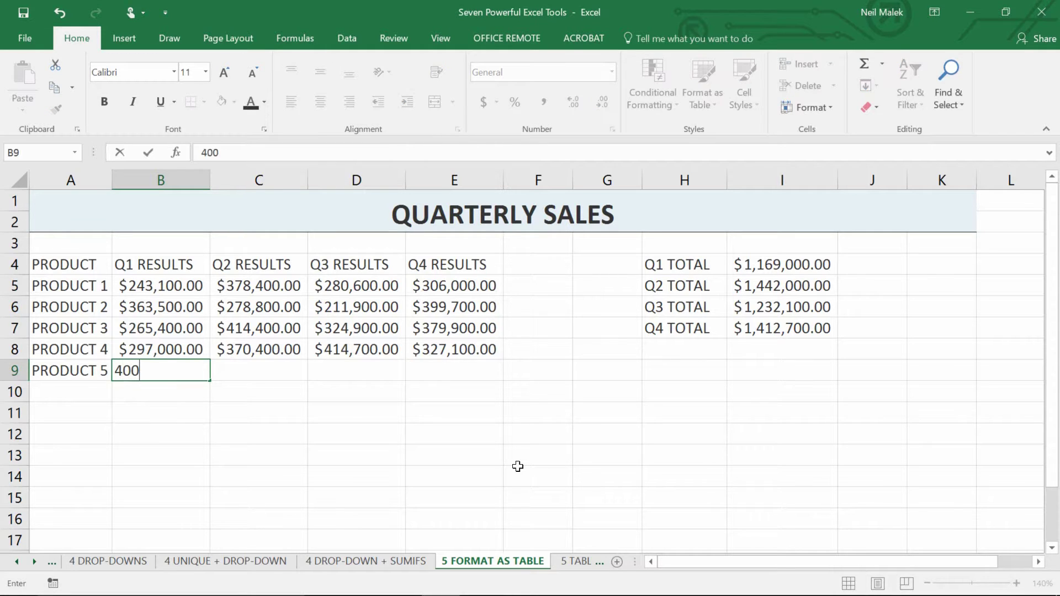
{"action": "type", "text": "000"}
{"action": "key", "text": "Tab"}
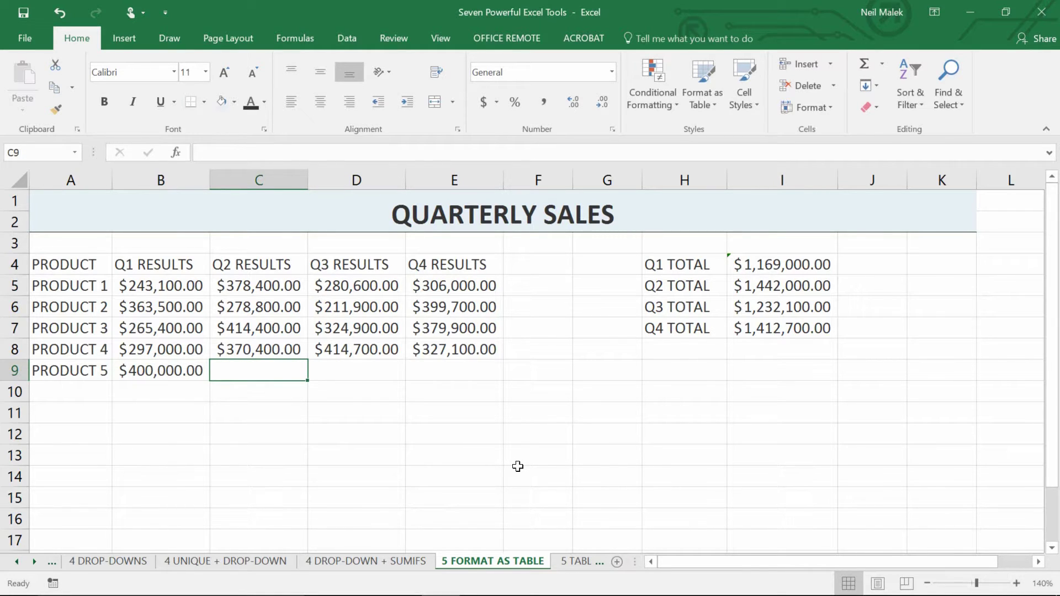
{"action": "left_click", "coordinate": [774, 266]}
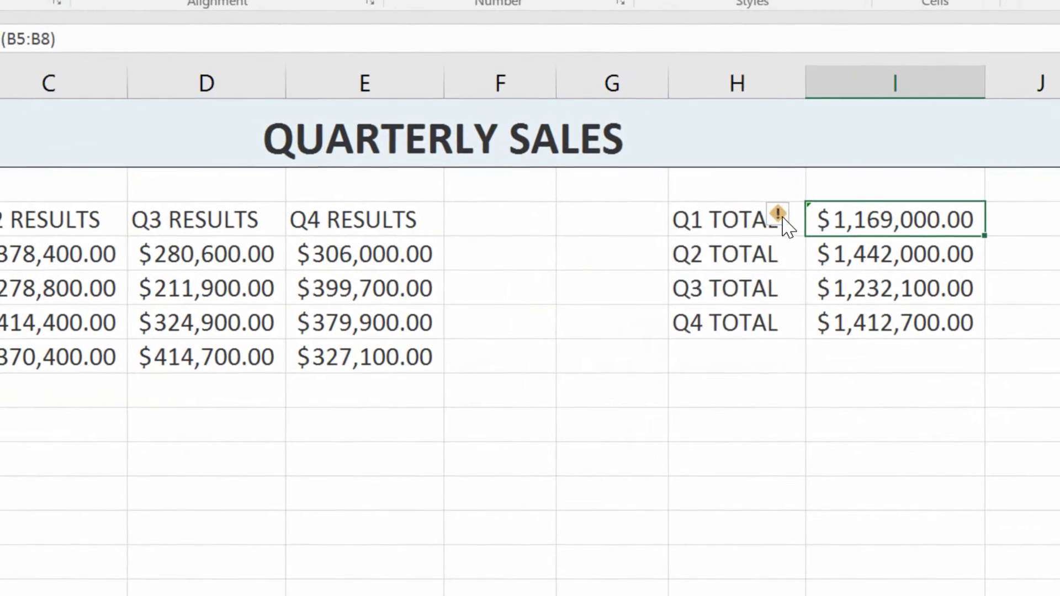
Dismiss I4's omitted-cells warning and clear the Q1–Q4 total values in I4:I7
{"action": "left_click", "coordinate": [711, 261]}
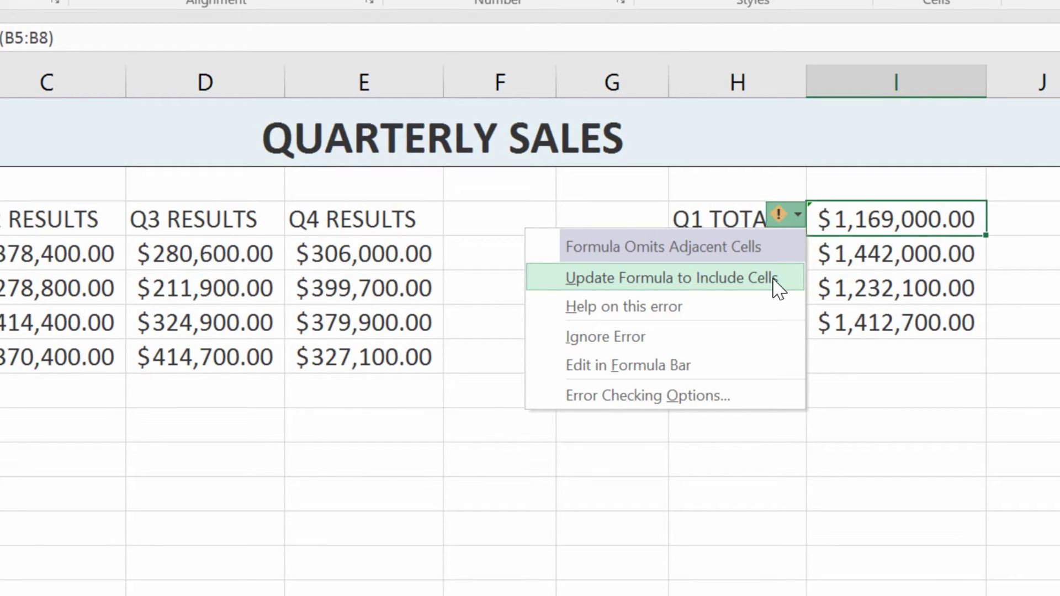
{"action": "left_click", "coordinate": [909, 213]}
{"action": "left_click_drag", "start_coordinate": [908, 213], "coordinate": [894, 314]}
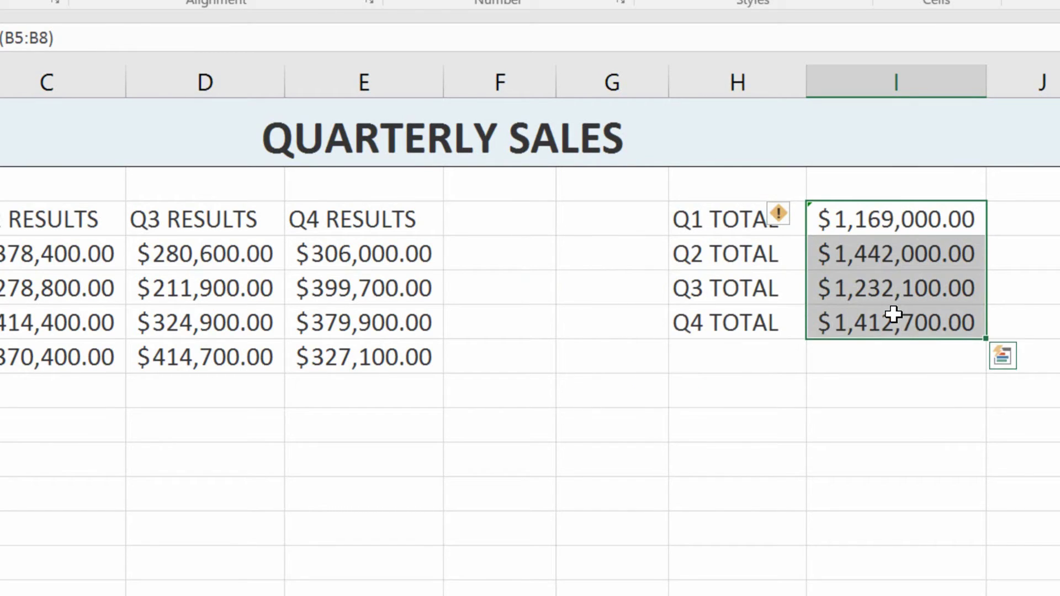
{"action": "key", "text": "Delete"}
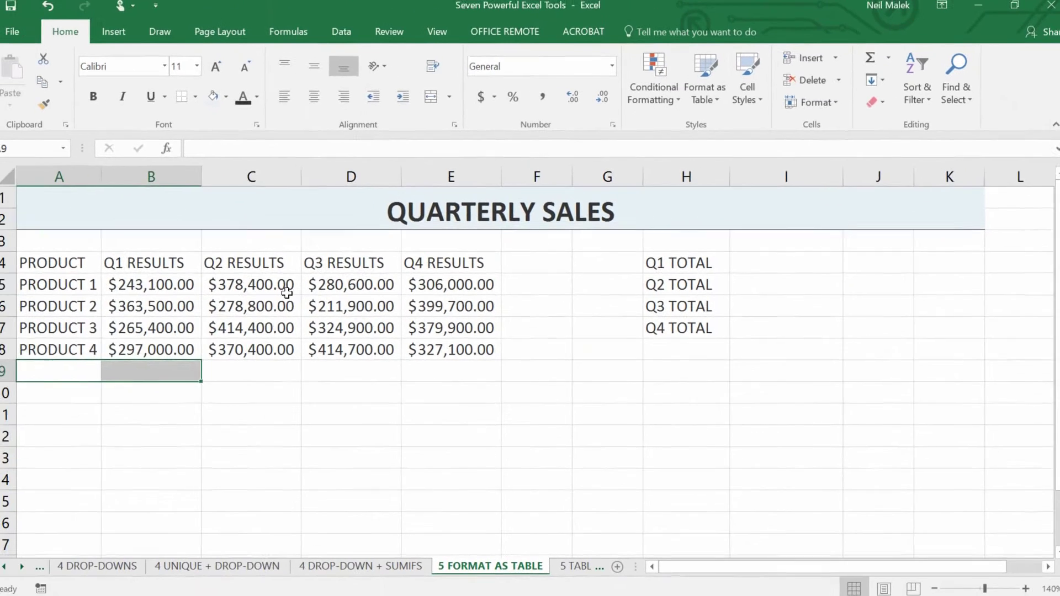
{"action": "left_click", "coordinate": [88, 259]}
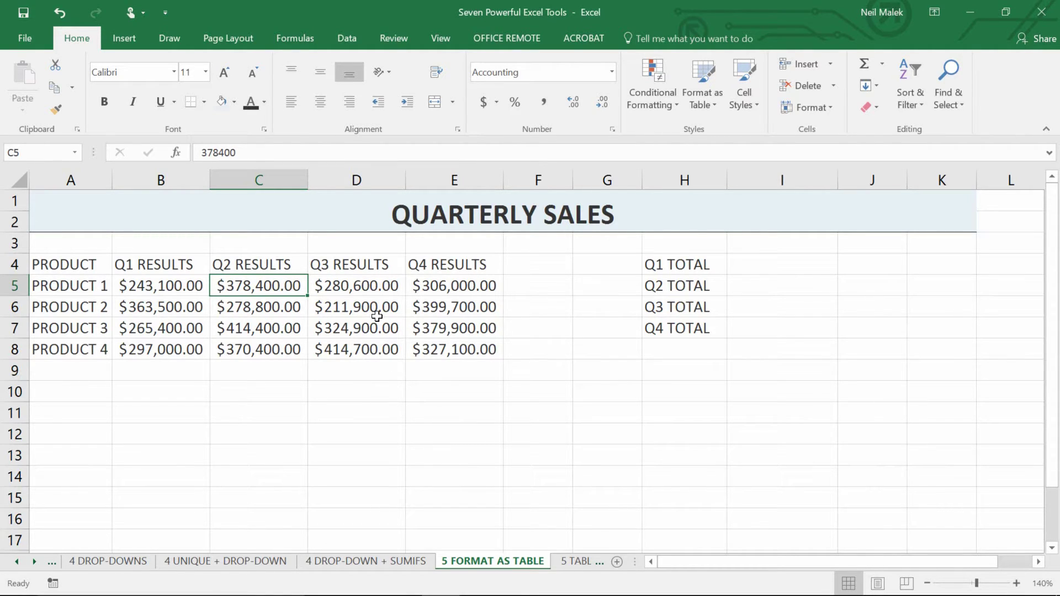
Select the PRODUCT 1–4 data in A4:E8 with its headings and show the Insert ribbon
{"action": "left_click_drag", "start_coordinate": [88, 265], "coordinate": [447, 339]}
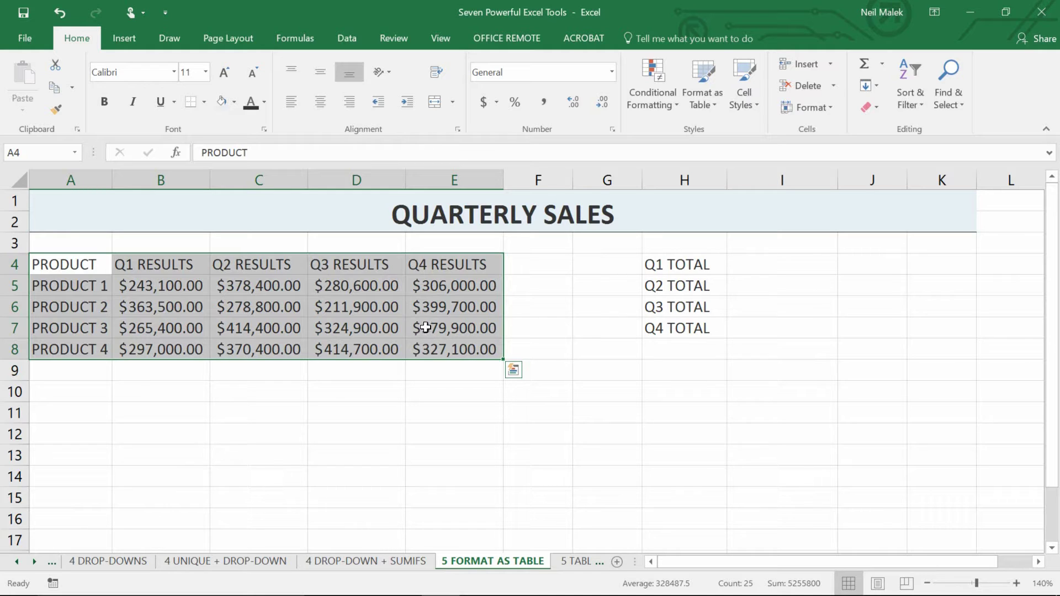
{"action": "left_click", "coordinate": [246, 291]}
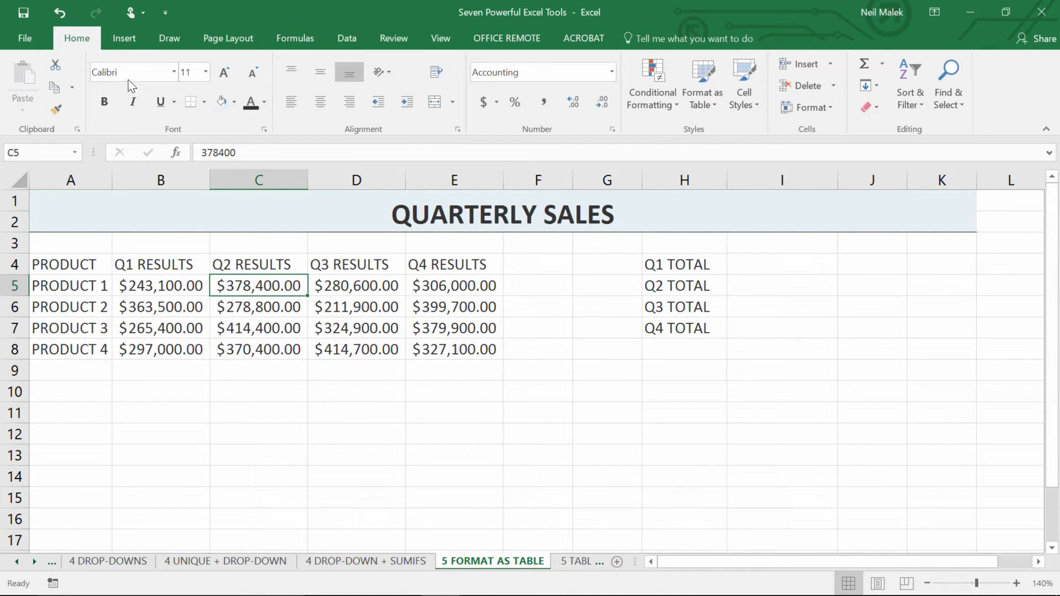
{"action": "left_click", "coordinate": [130, 37]}
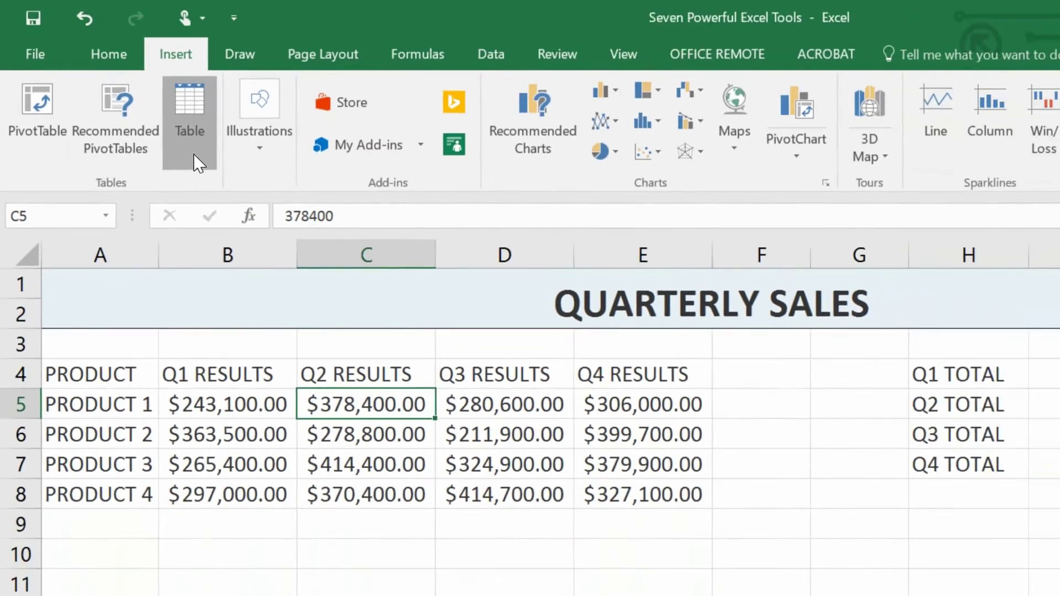
Convert $A$4:$E$8 into a table with headers and apply a medium blue banded style
{"action": "left_click", "coordinate": [238, 189]}
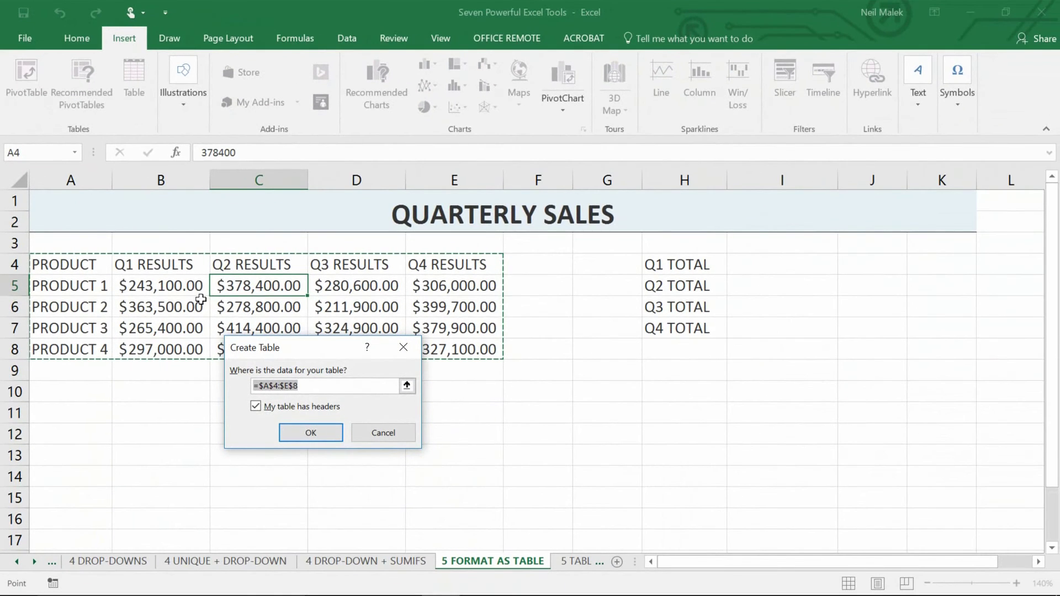
{"action": "left_click", "coordinate": [309, 432]}
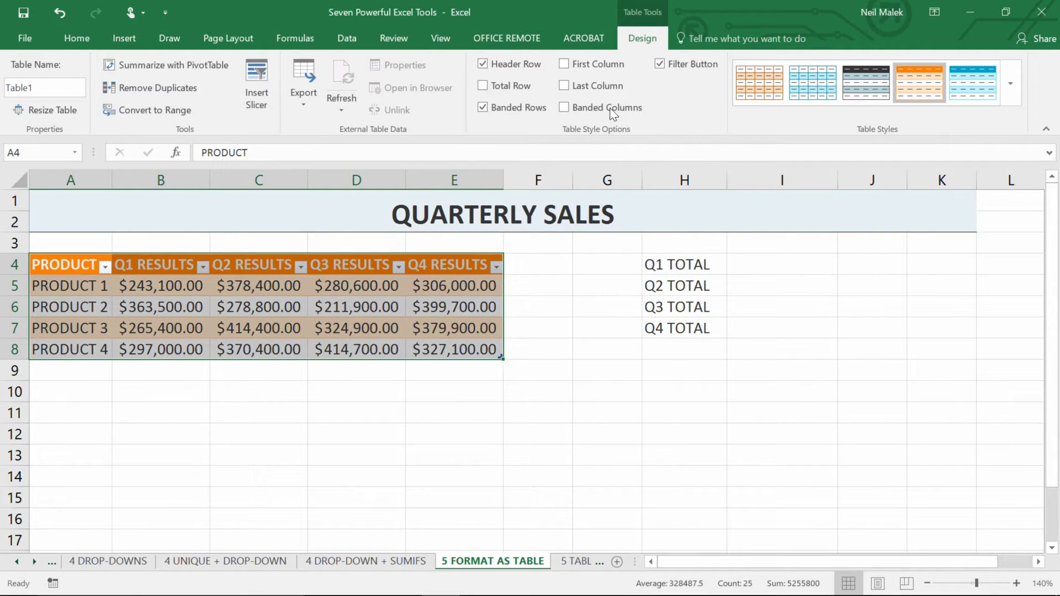
{"action": "left_click", "coordinate": [1012, 91]}
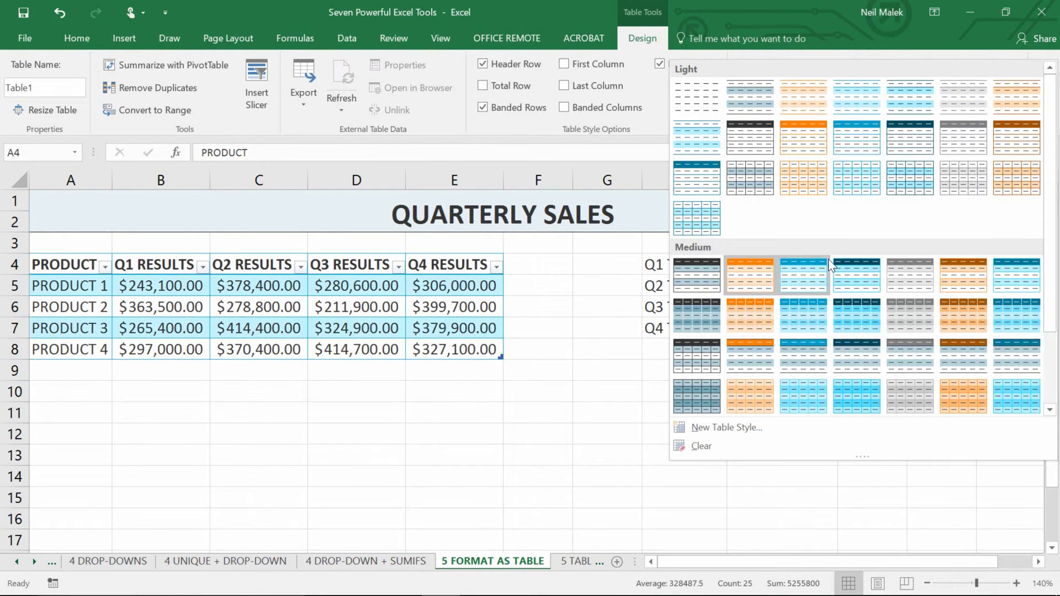
{"action": "left_click", "coordinate": [817, 269]}
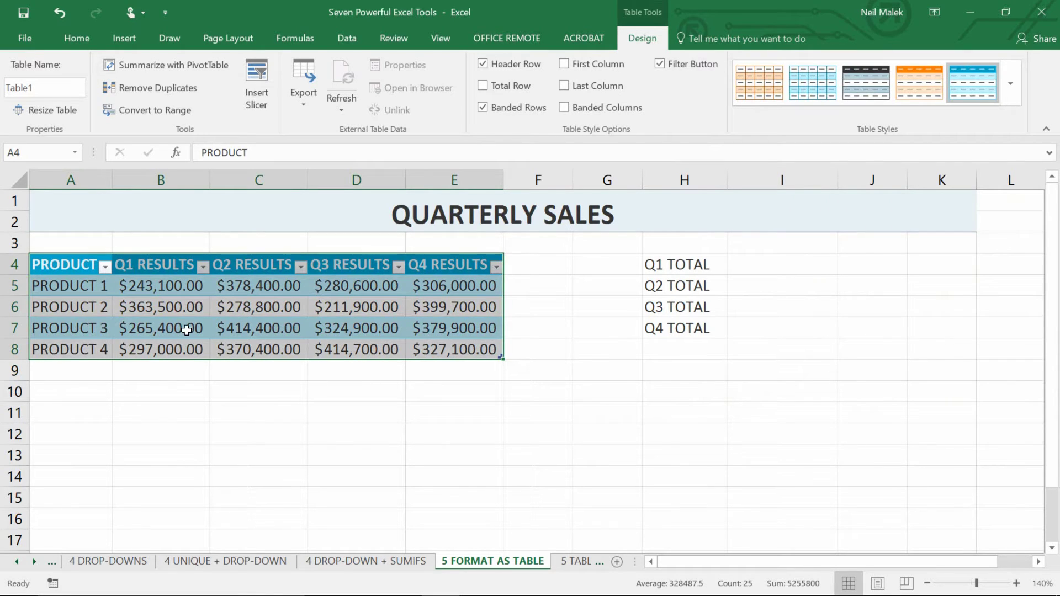
{"action": "left_click", "coordinate": [175, 293]}
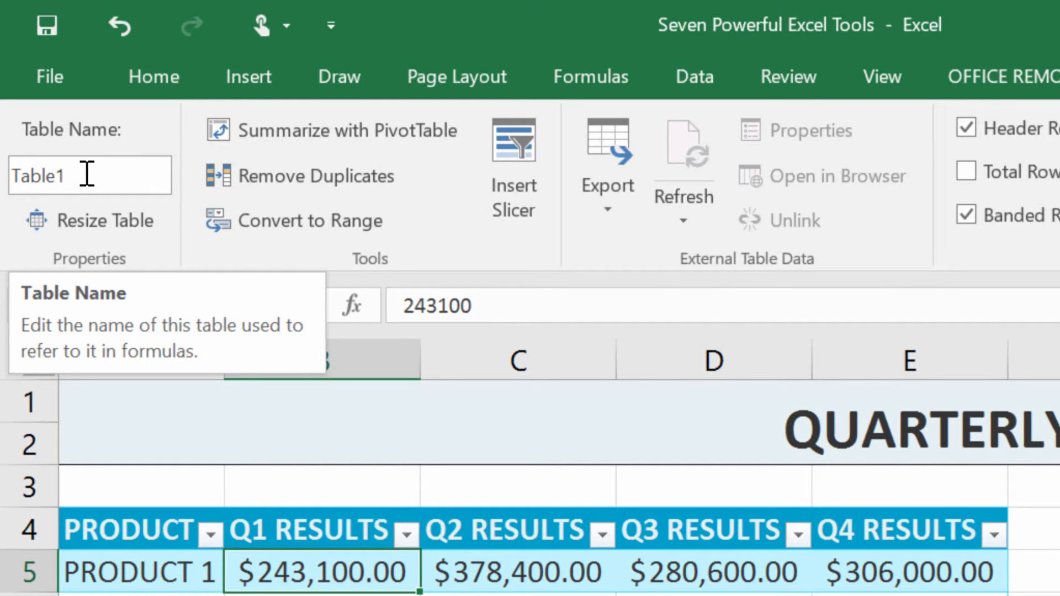
Replace the table name Table1 with QuarterlySalesResults in the Table Name box
{"action": "left_click", "coordinate": [86, 174]}
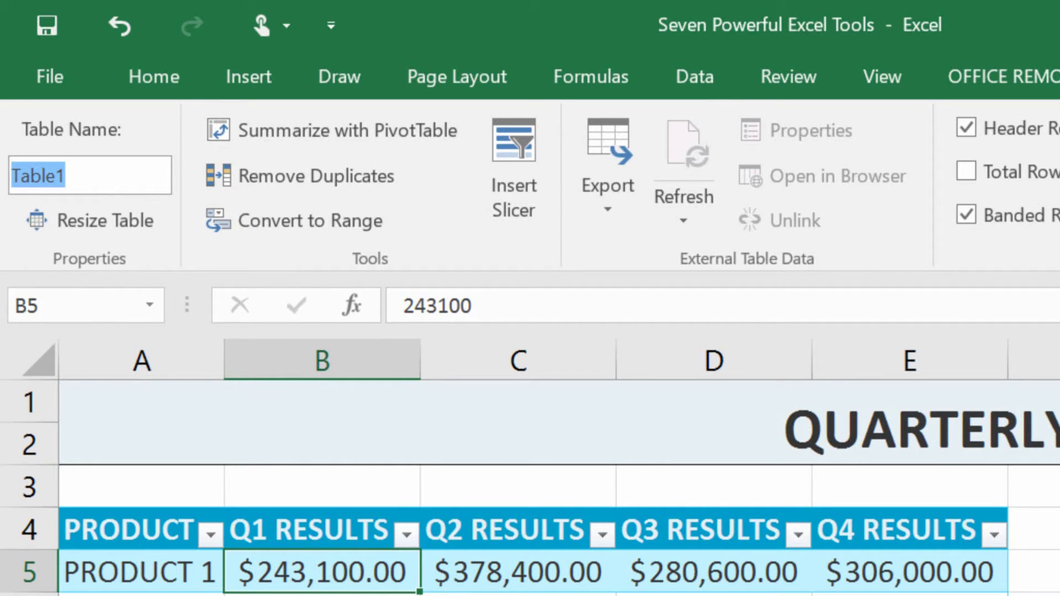
{"action": "type", "text": "Quart"}
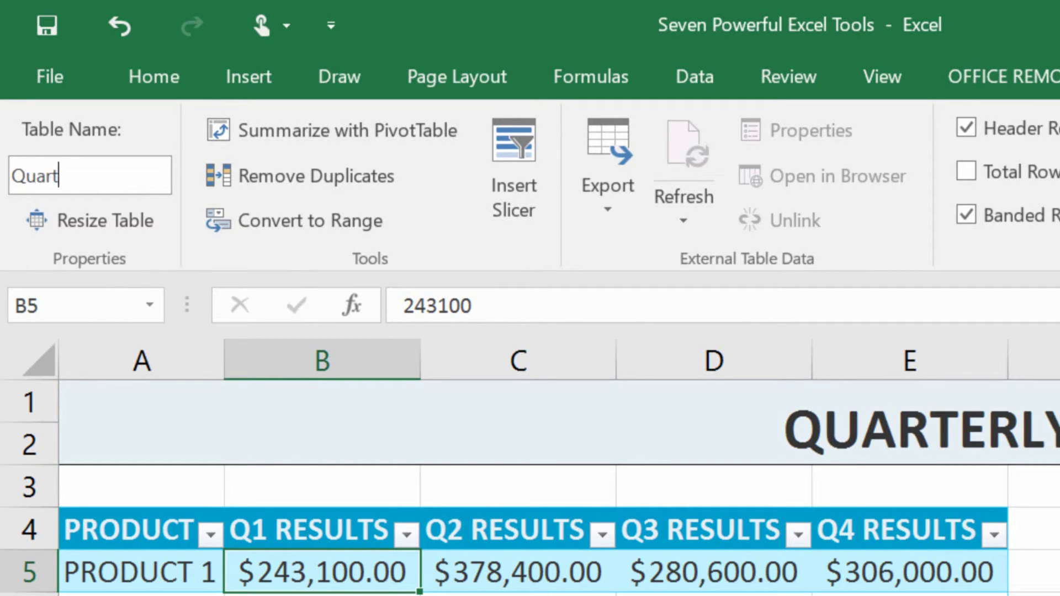
{"action": "type", "text": "erlySales"}
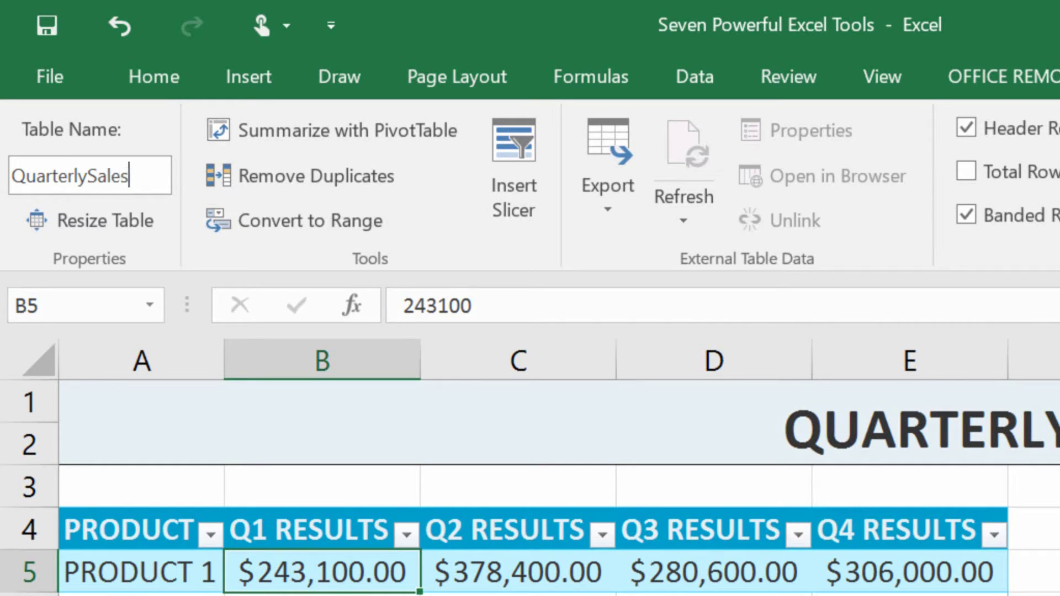
{"action": "type", "text": "Results"}
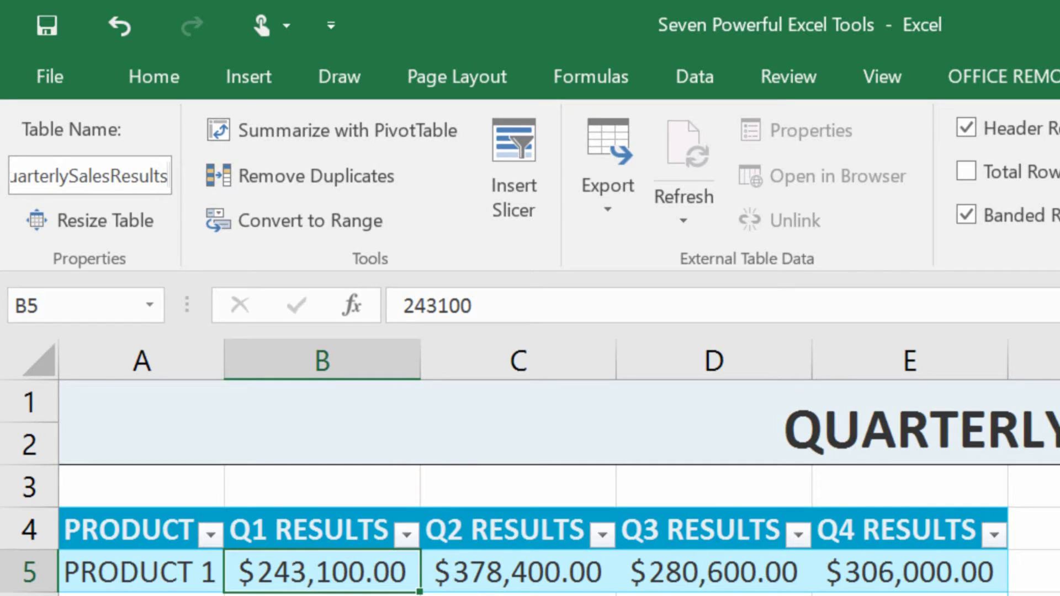
{"action": "key", "text": "Return"}
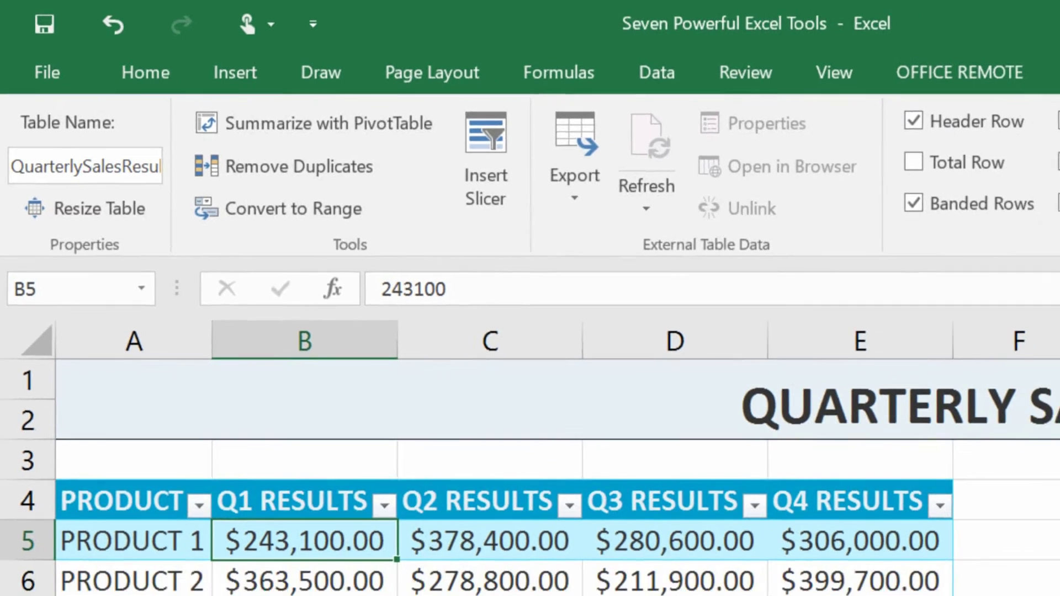
Enter =SUM(QuarterlySalesResults[Q1 RESULTS]) as the Q1 total formula
{"action": "left_click", "coordinate": [895, 301]}
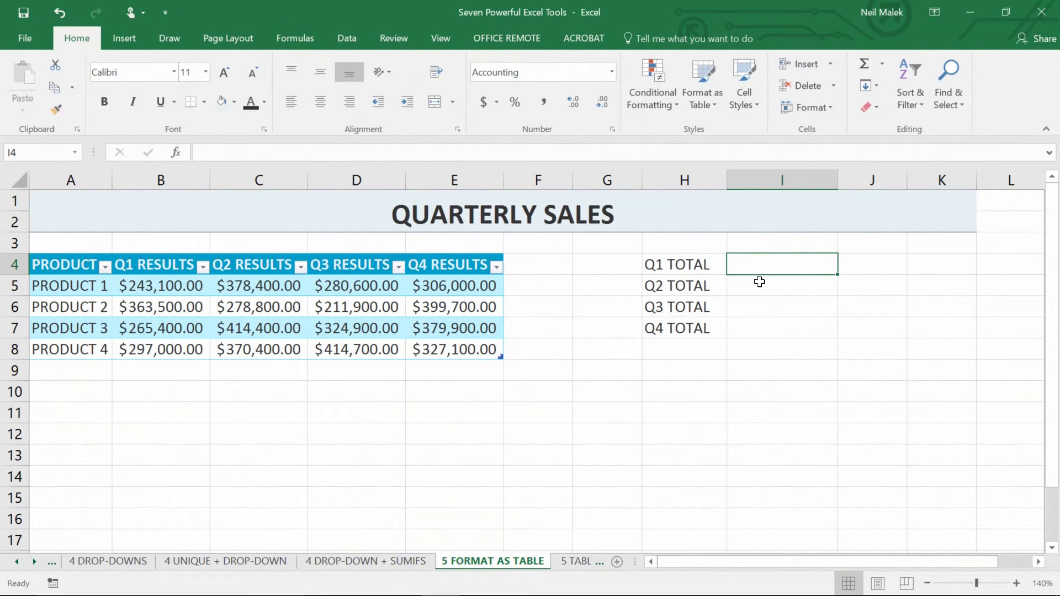
{"action": "type", "text": "=sum"}
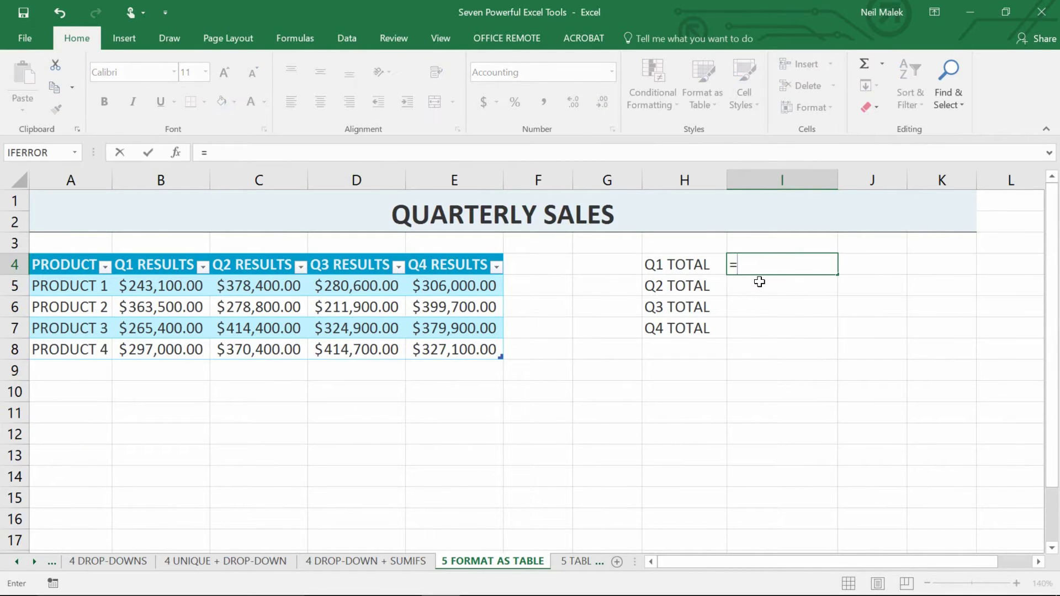
{"action": "double_click", "coordinate": [760, 283]}
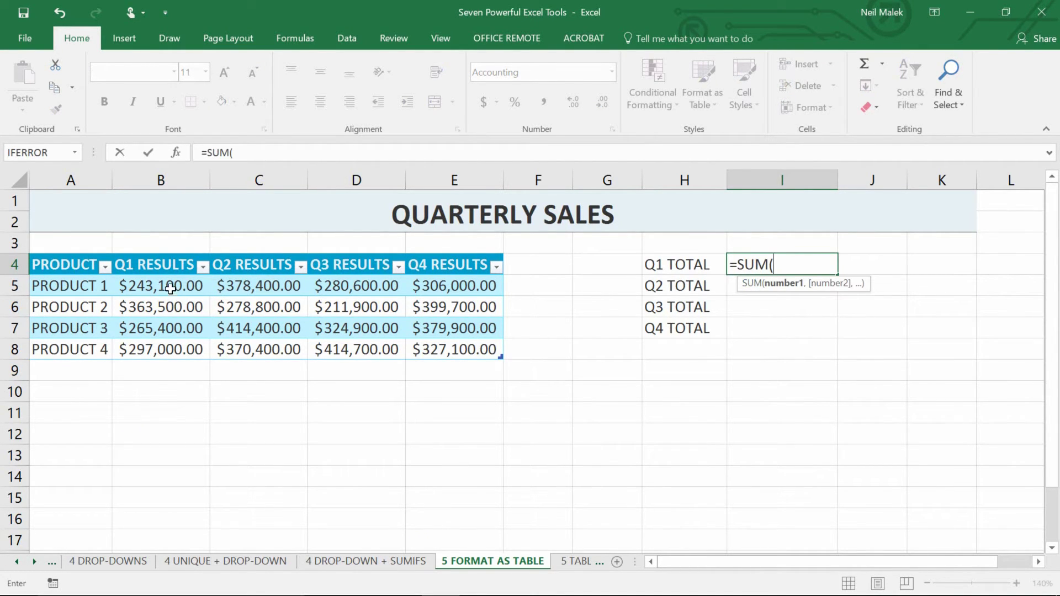
{"action": "left_click_drag", "start_coordinate": [173, 285], "coordinate": [168, 341]}
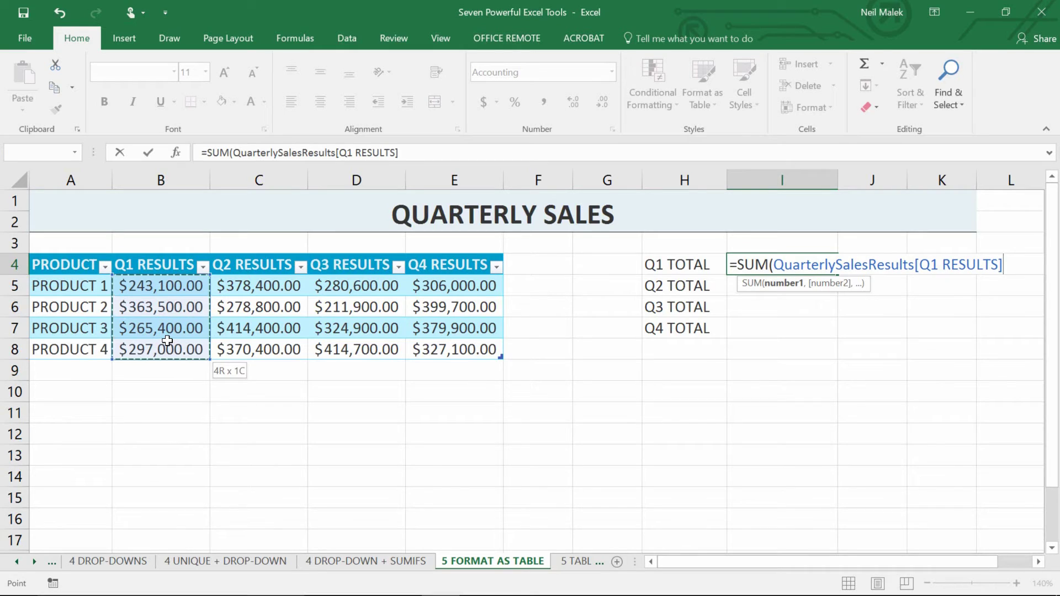
{"action": "left_click_drag", "start_coordinate": [167, 341], "coordinate": [166, 341]}
{"action": "type", "text": ")"}
{"action": "key", "text": "Return"}
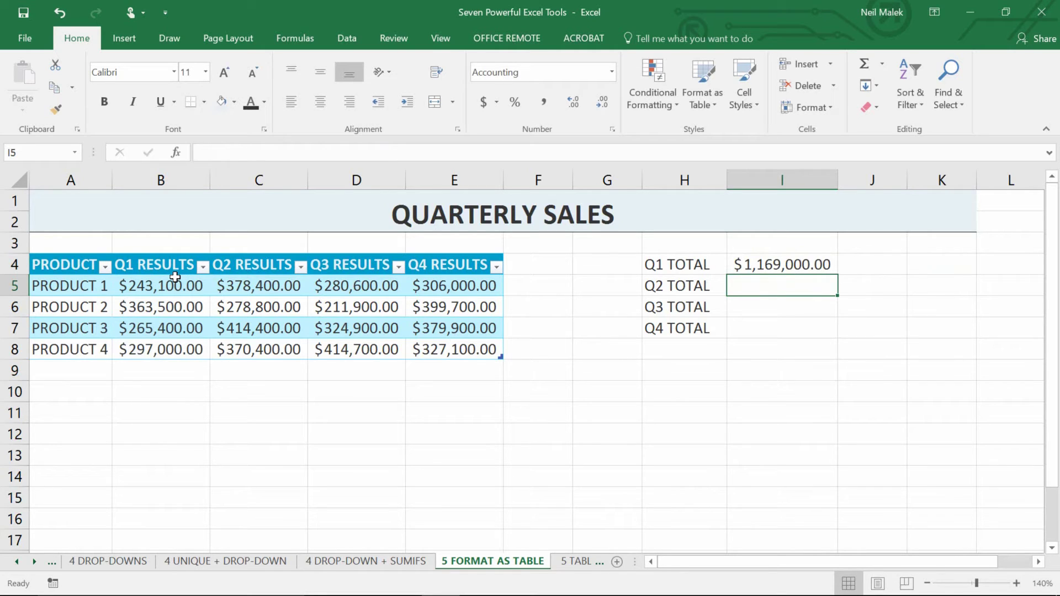
Sum the table's Q2 RESULTS column in the Q2 total, giving $1,442,000.00
{"action": "type", "text": "=sum"}
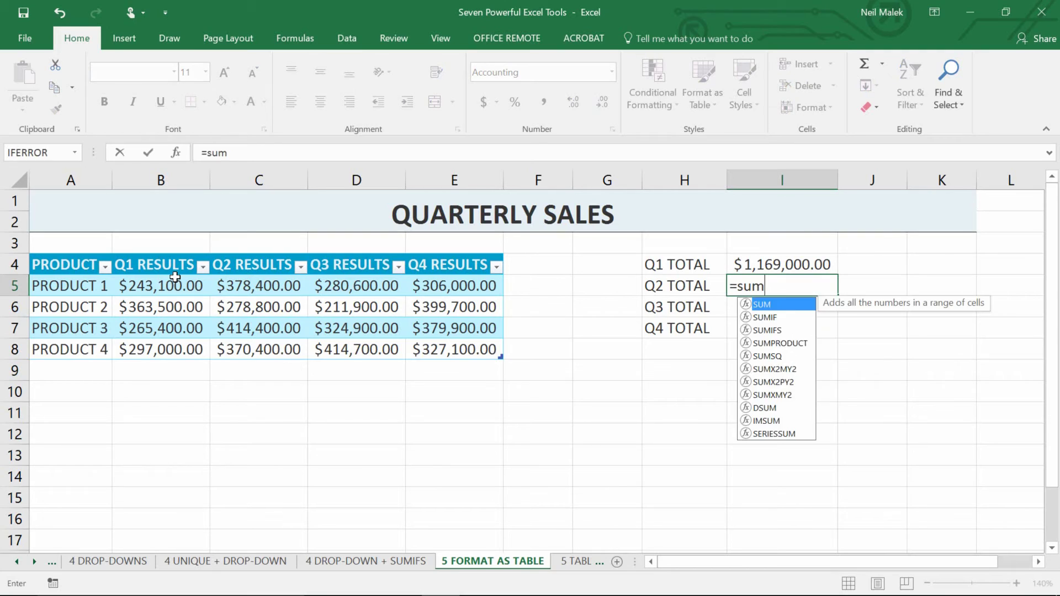
{"action": "key", "text": "Tab"}
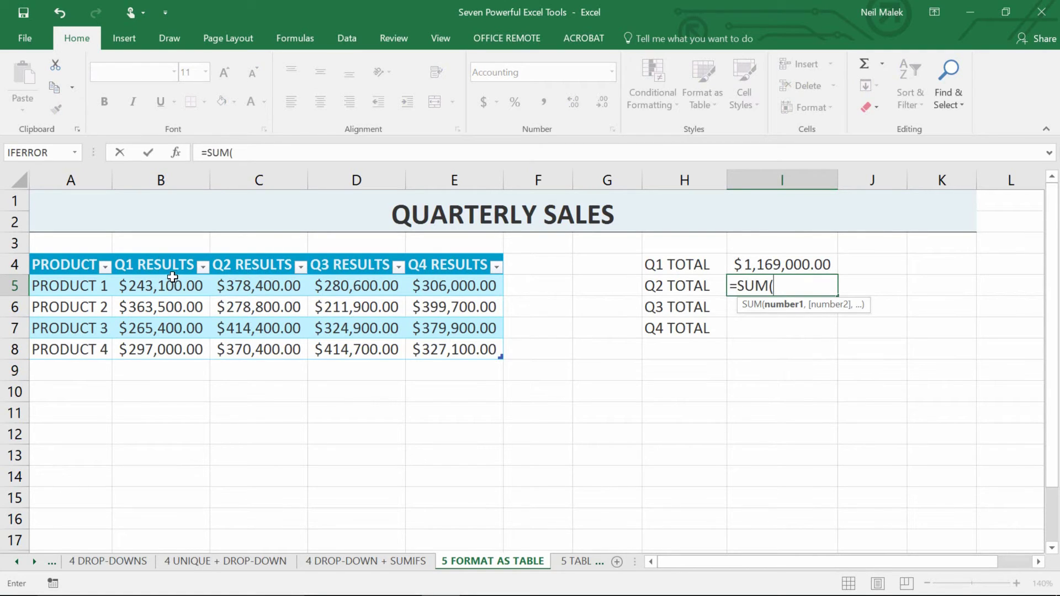
{"action": "left_click_drag", "start_coordinate": [259, 285], "coordinate": [264, 354]}
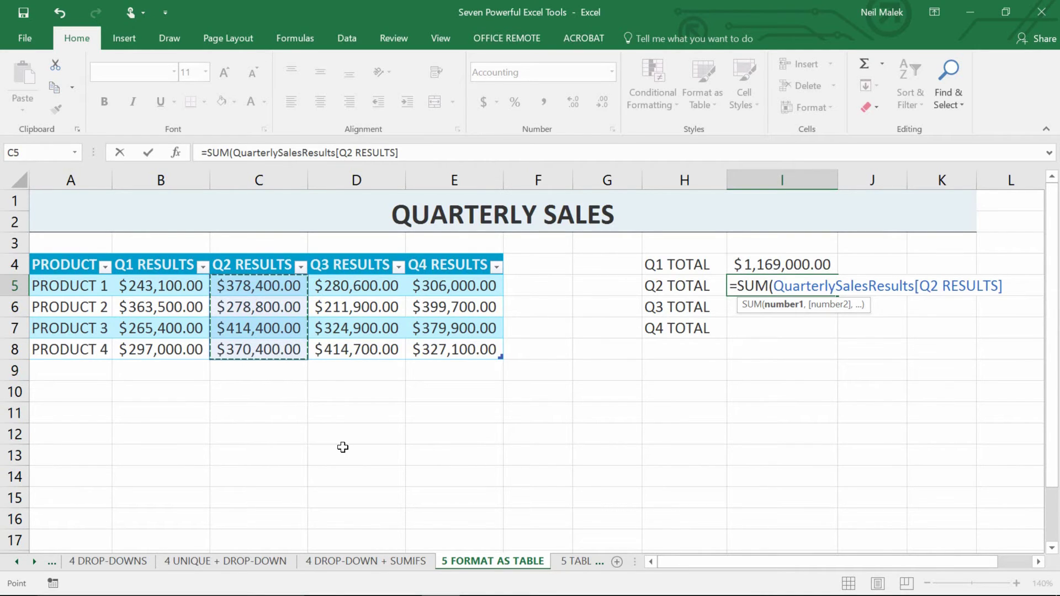
{"action": "type", "text": ")"}
{"action": "key", "text": "Return"}
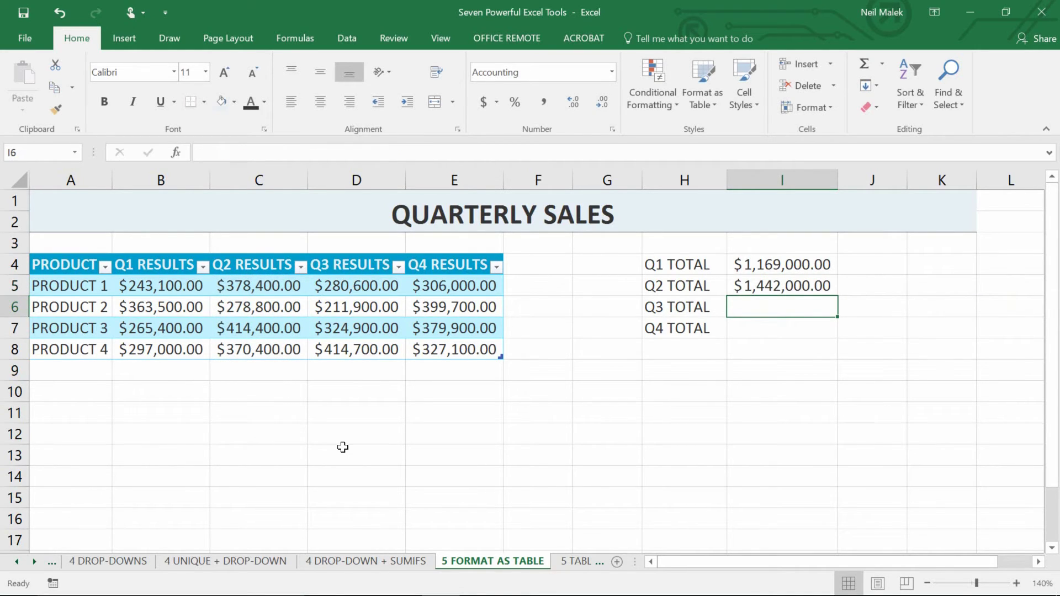
{"action": "type", "text": "=sum("}
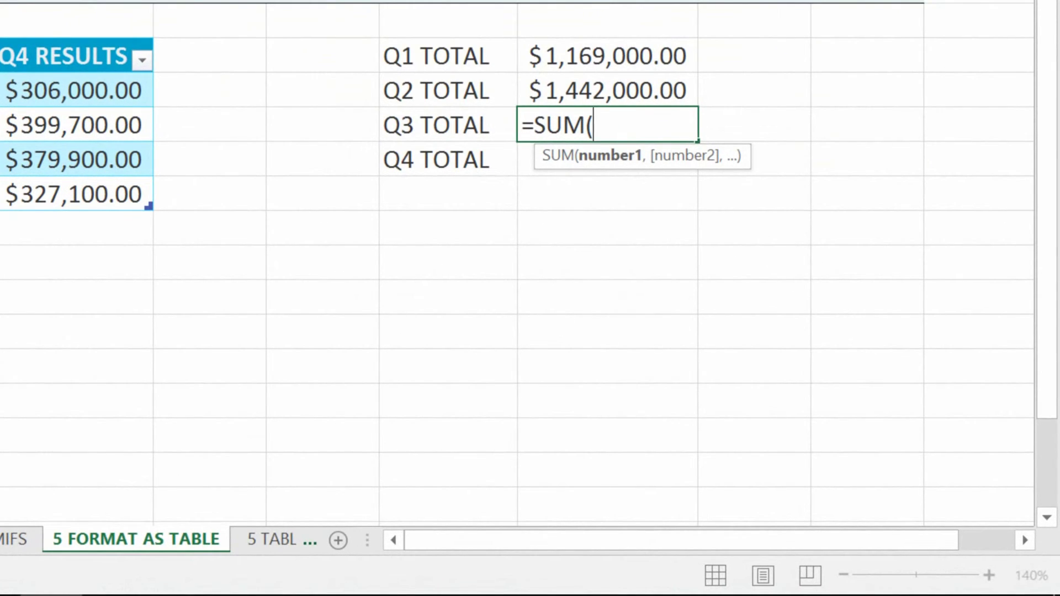
{"action": "type", "text": "qua"}
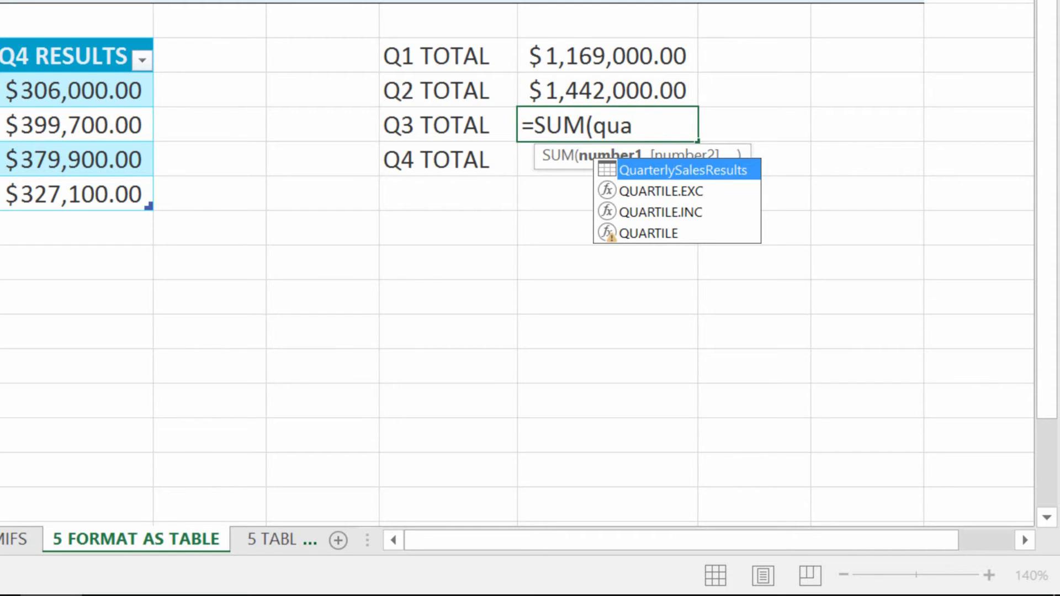
Complete =SUM(QuarterlySalesResults[Q3 RESULTS]) in I6 via autocomplete, giving $1,232,100.00
{"action": "key", "text": "Tab"}
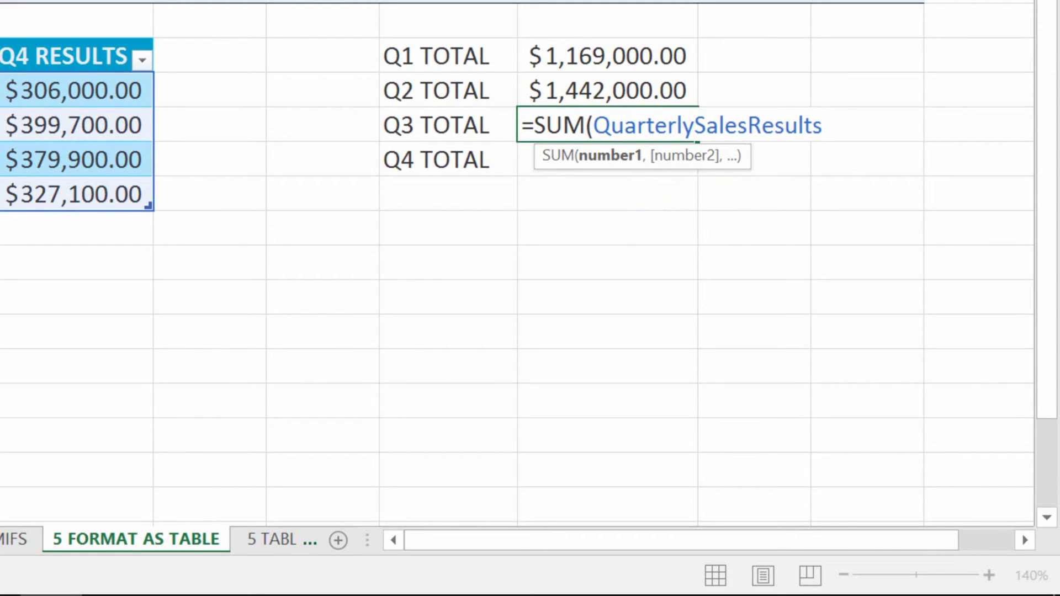
{"action": "type", "text": "["}
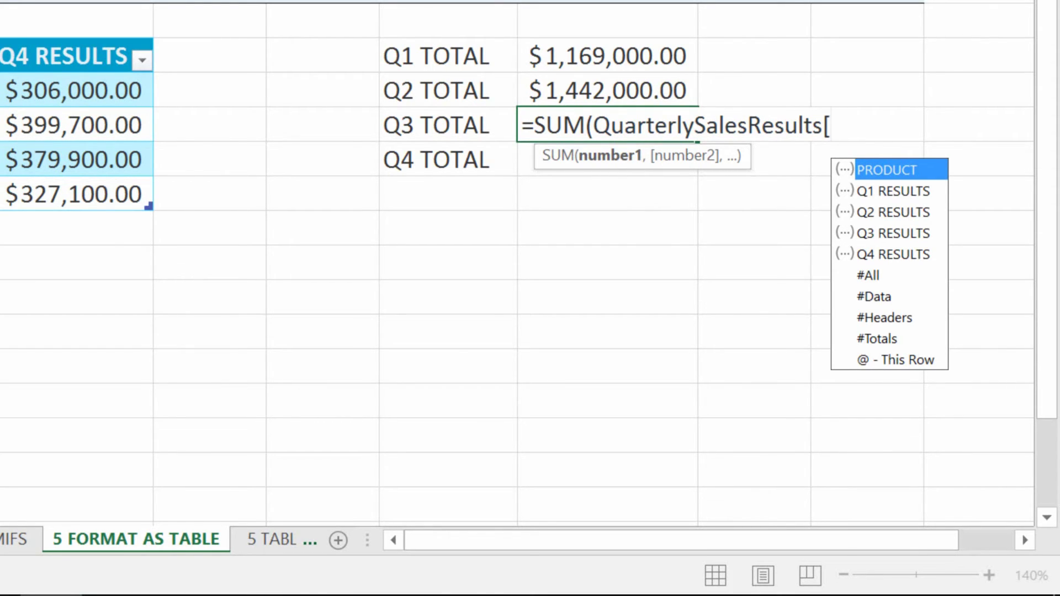
{"action": "type", "text": "q3"}
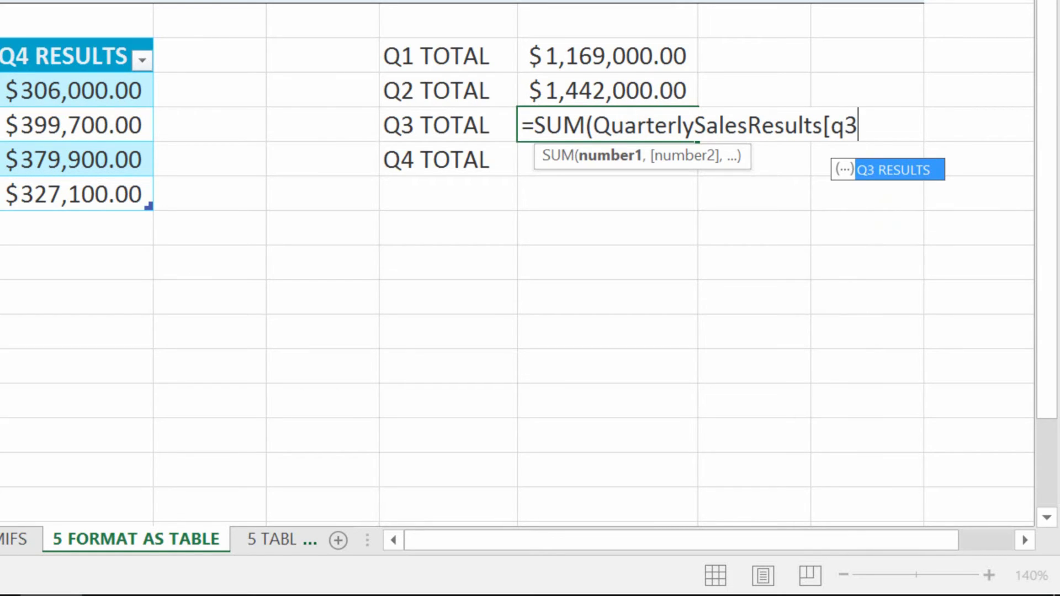
{"action": "key", "text": "Tab"}
{"action": "type", "text": "])"}
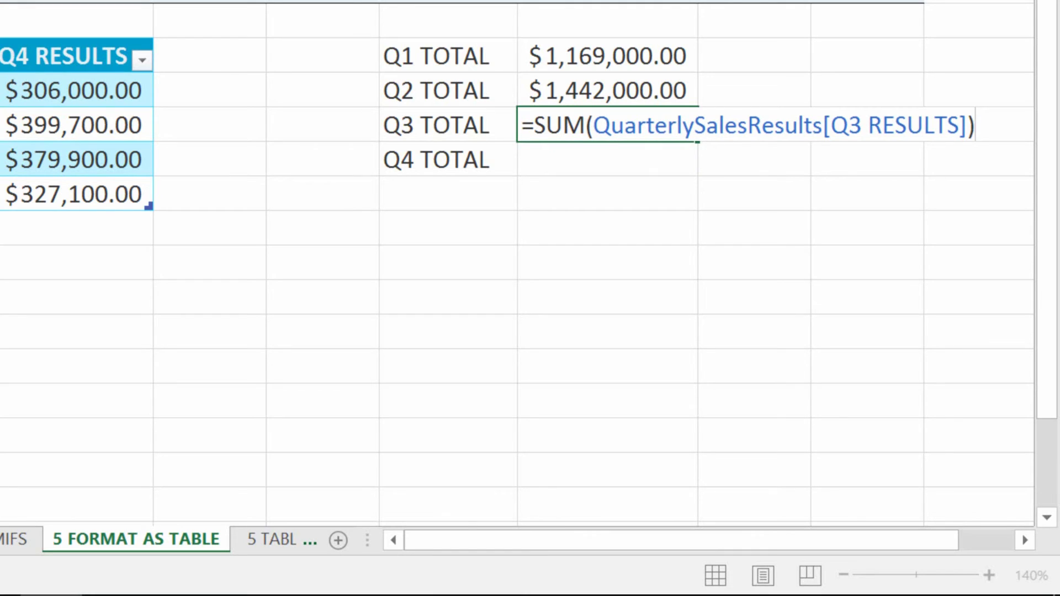
{"action": "key", "text": "Return"}
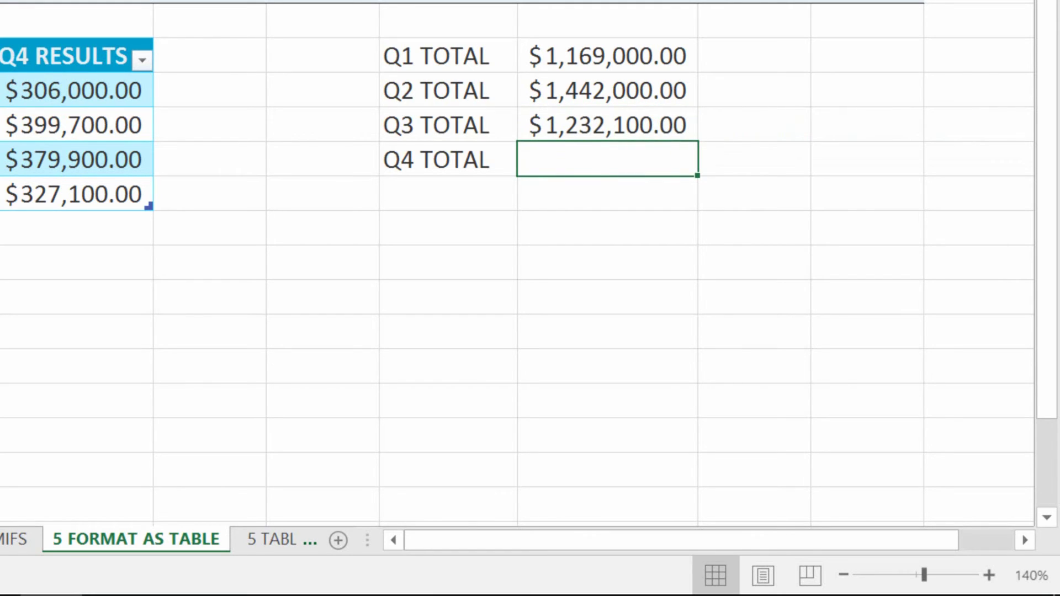
Enter =SUM(QuarterlySalesResults[Q4 RESULTS]) in I7, giving $1,412,700.00
{"action": "type", "text": "=sum"}
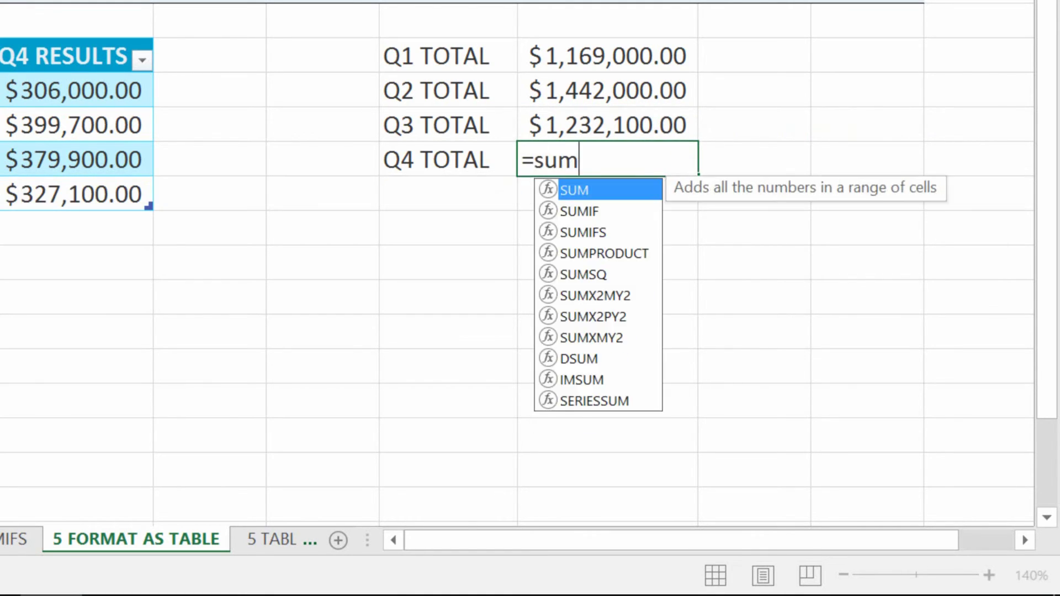
{"action": "key", "text": "Tab"}
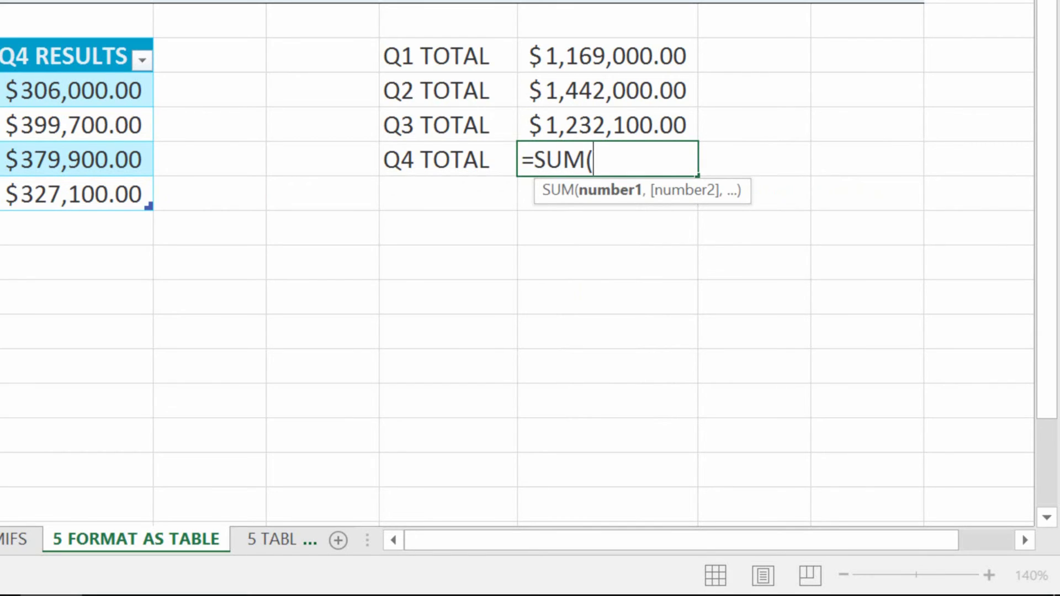
{"action": "type", "text": "quar"}
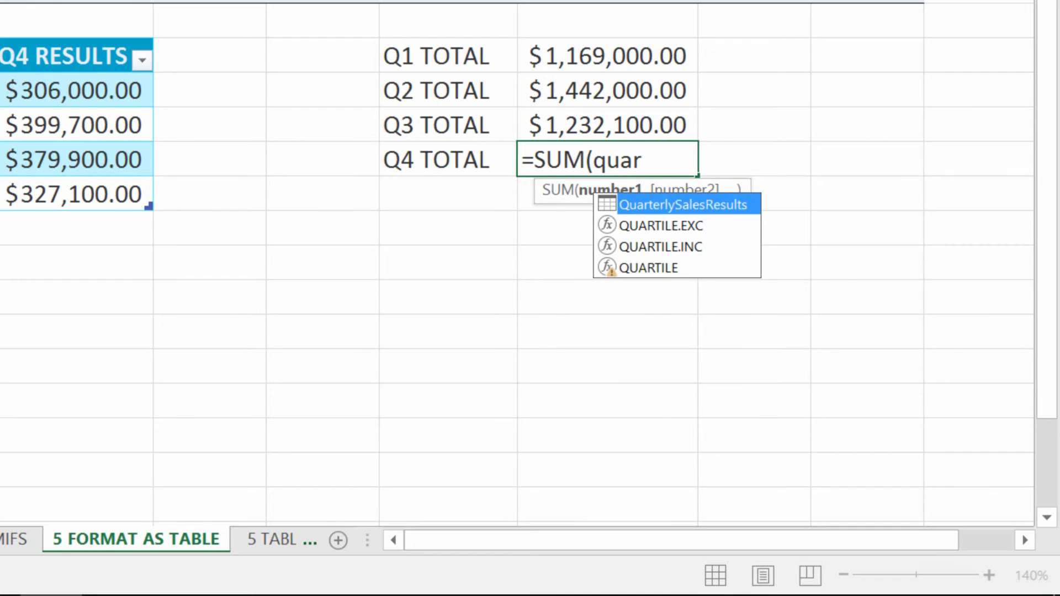
{"action": "key", "text": "Tab"}
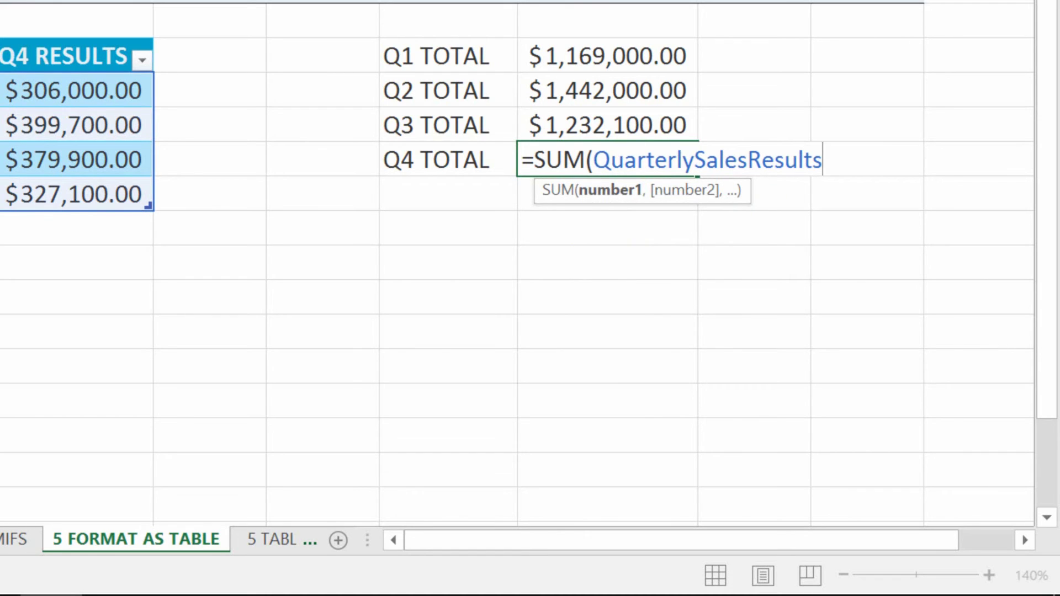
{"action": "type", "text": "["}
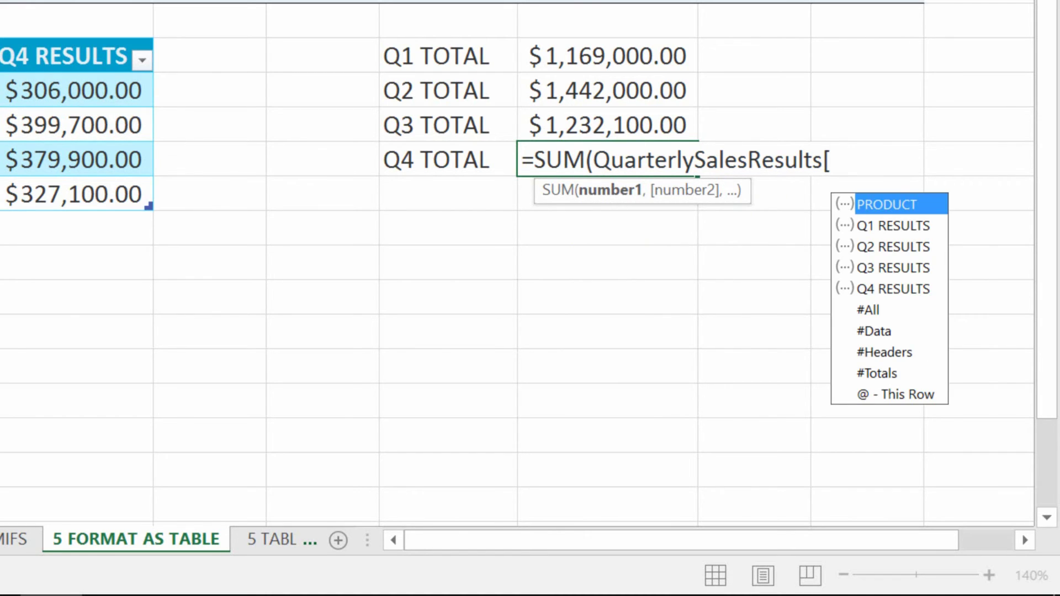
{"action": "type", "text": "q3"}
{"action": "key", "text": "BackSpace"}
{"action": "type", "text": "4"}
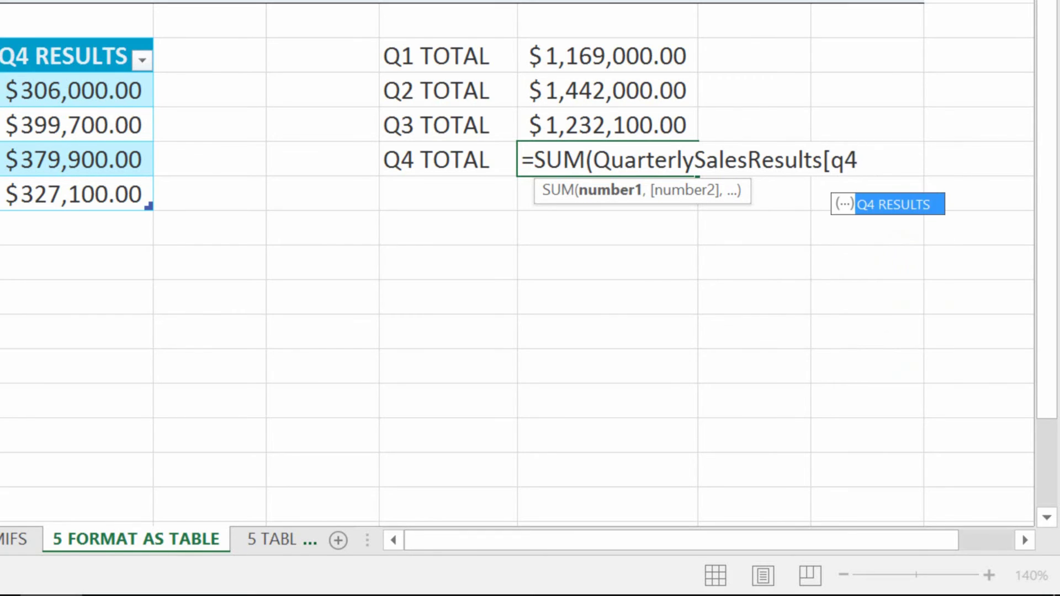
{"action": "key", "text": "Tab"}
{"action": "type", "text": "]"}
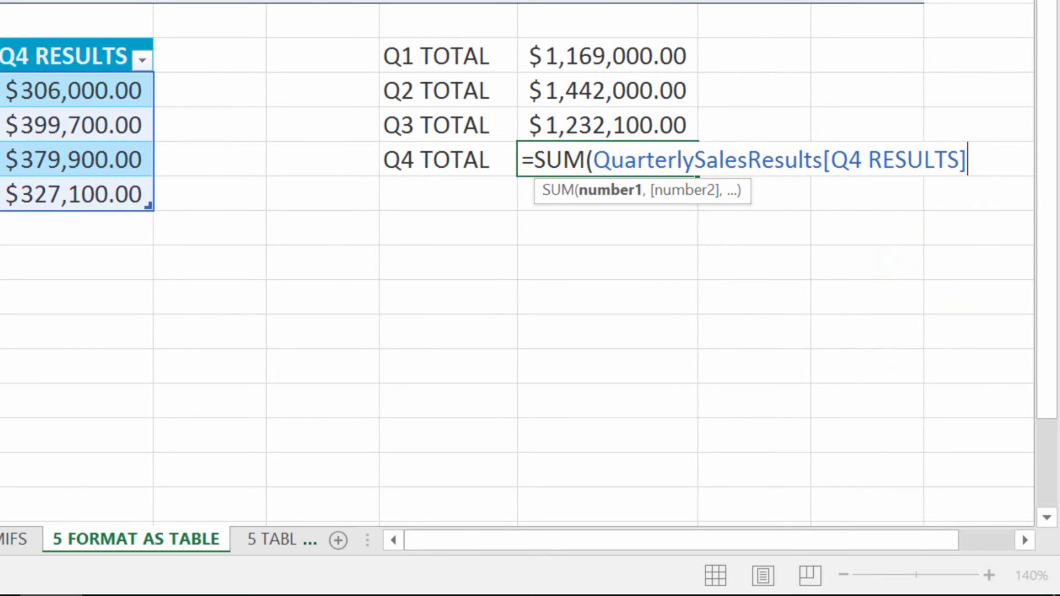
{"action": "type", "text": ")"}
{"action": "key", "text": "Return"}
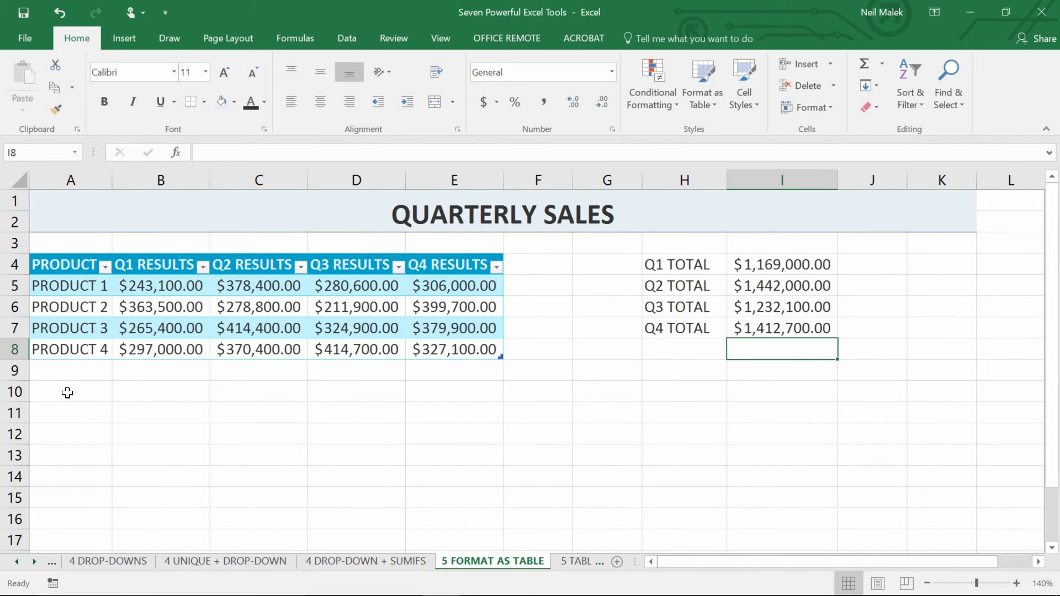
{"action": "left_click", "coordinate": [62, 367]}
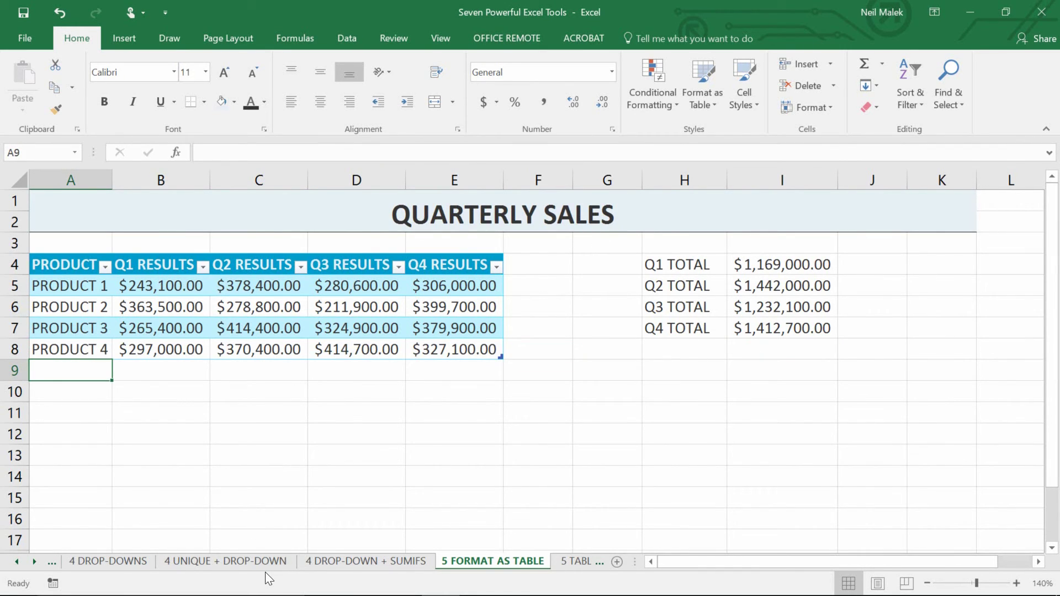
Add PRODUCT 5 in row 9 with Q1 400000 and Q2 250,000, extending the table
{"action": "type", "text": "PRODUCT 5"}
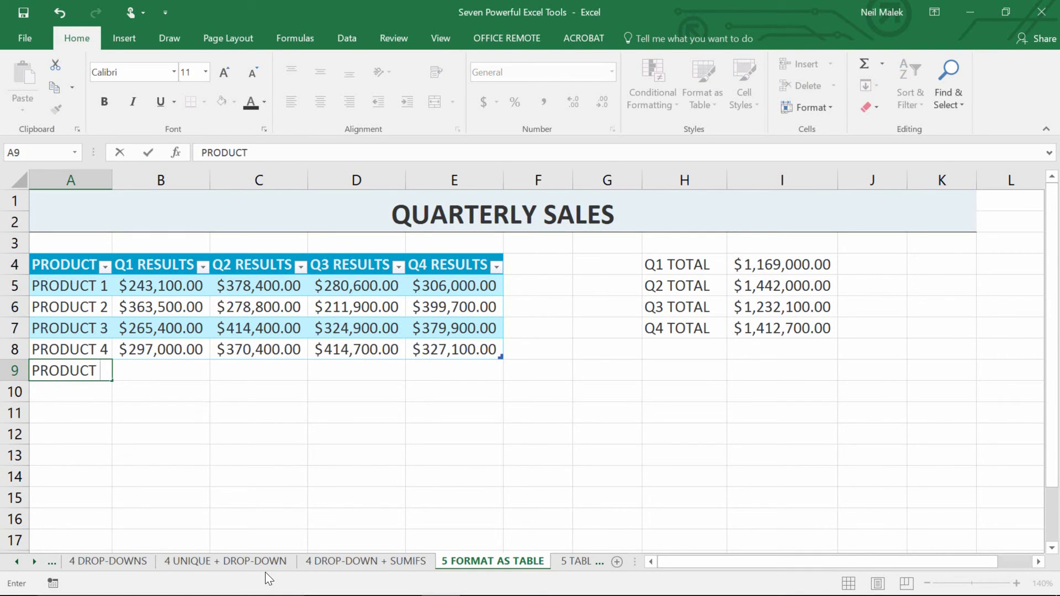
{"action": "key", "text": "Tab"}
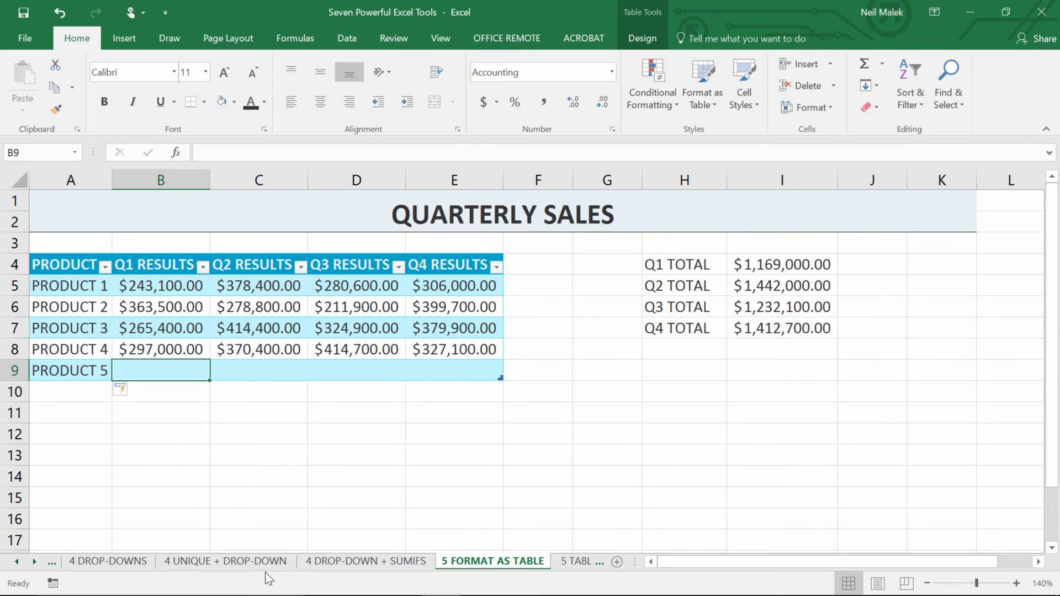
{"action": "type", "text": "400000"}
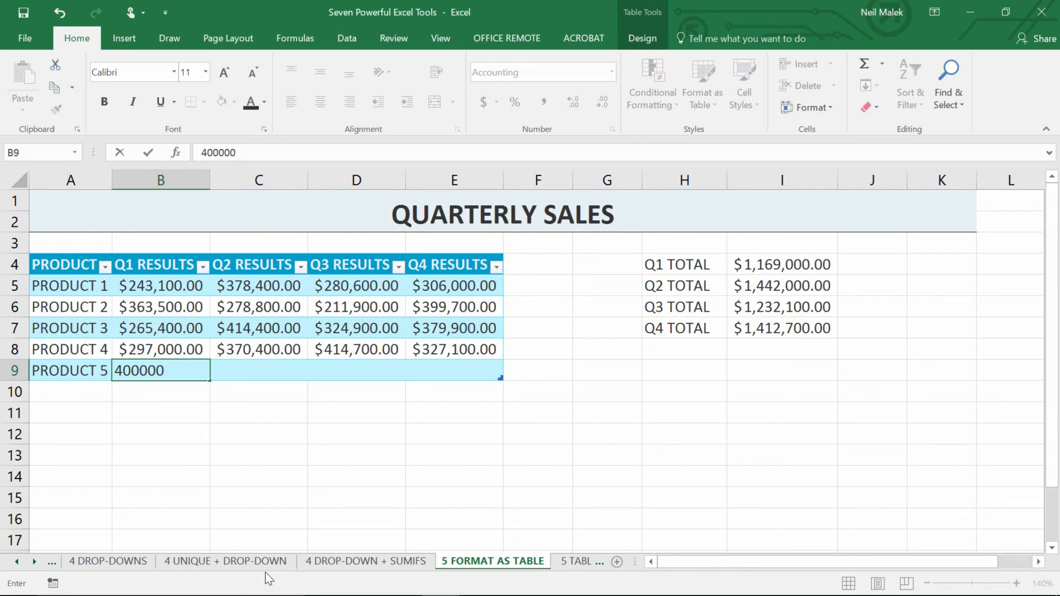
{"action": "key", "text": "Tab"}
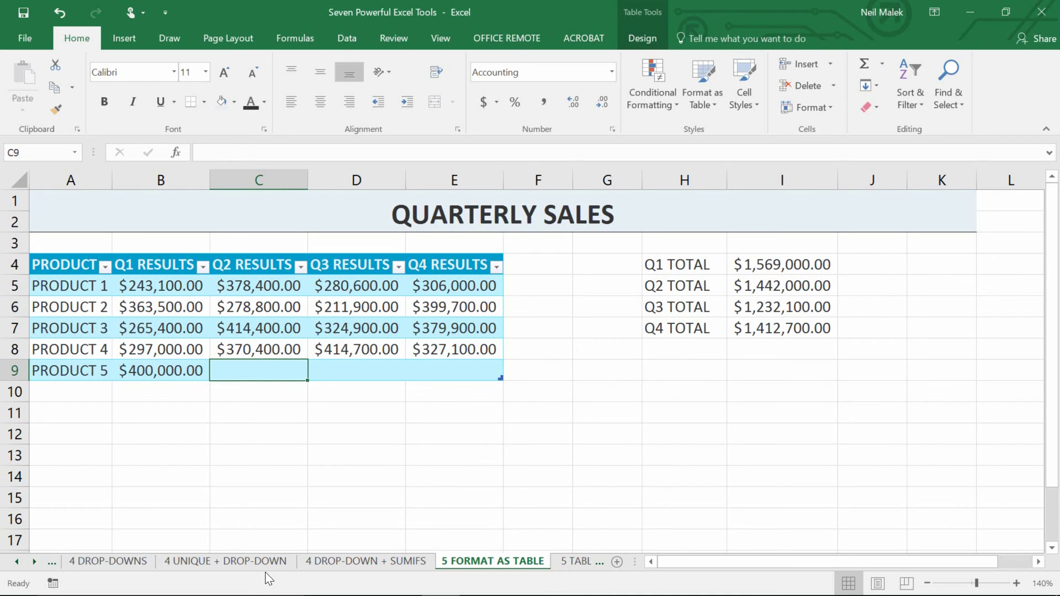
{"action": "type", "text": "2"}
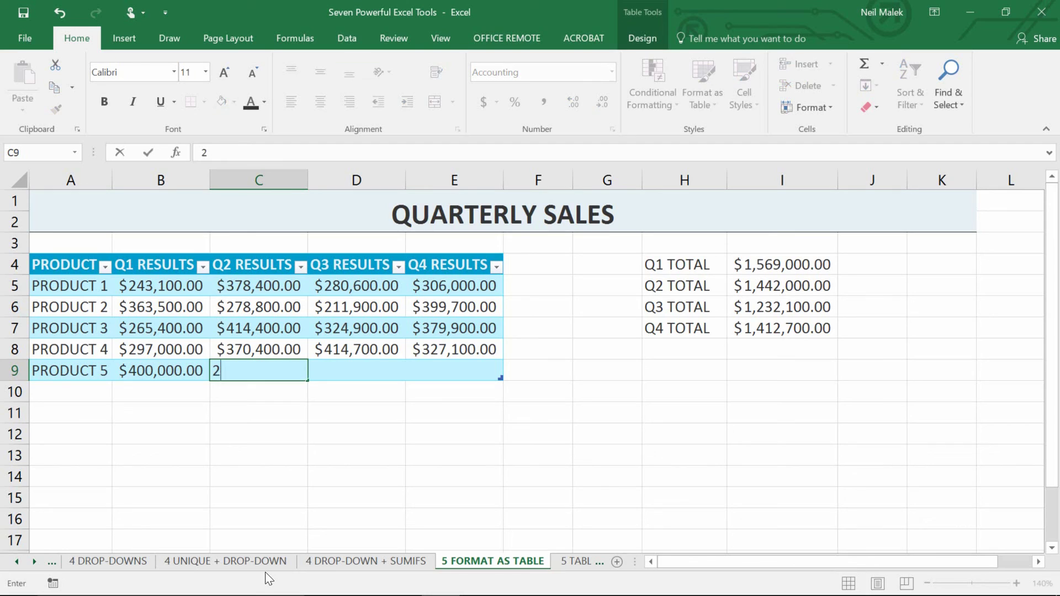
{"action": "type", "text": "50,000000"}
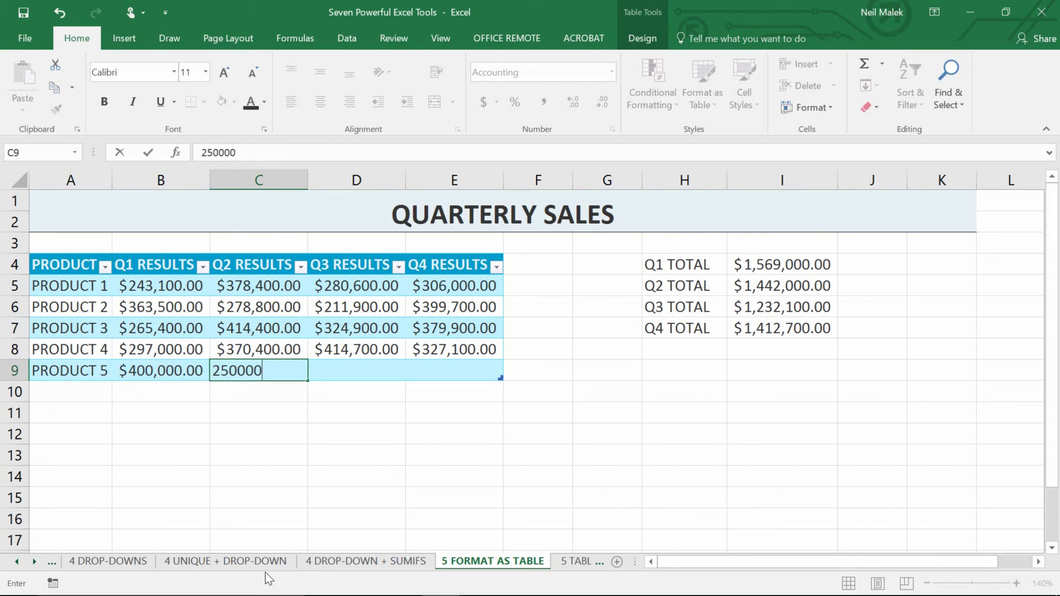
{"action": "key", "text": "Tab"}
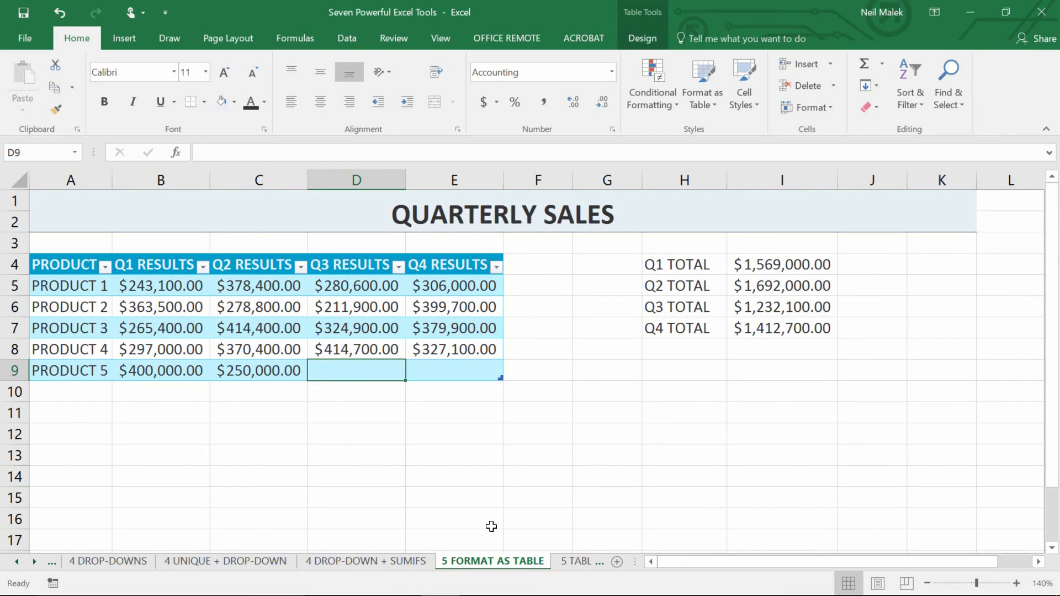
Open I4's formula to confirm it now includes PRODUCT 5's $400,000.00
{"action": "double_click", "coordinate": [779, 264]}
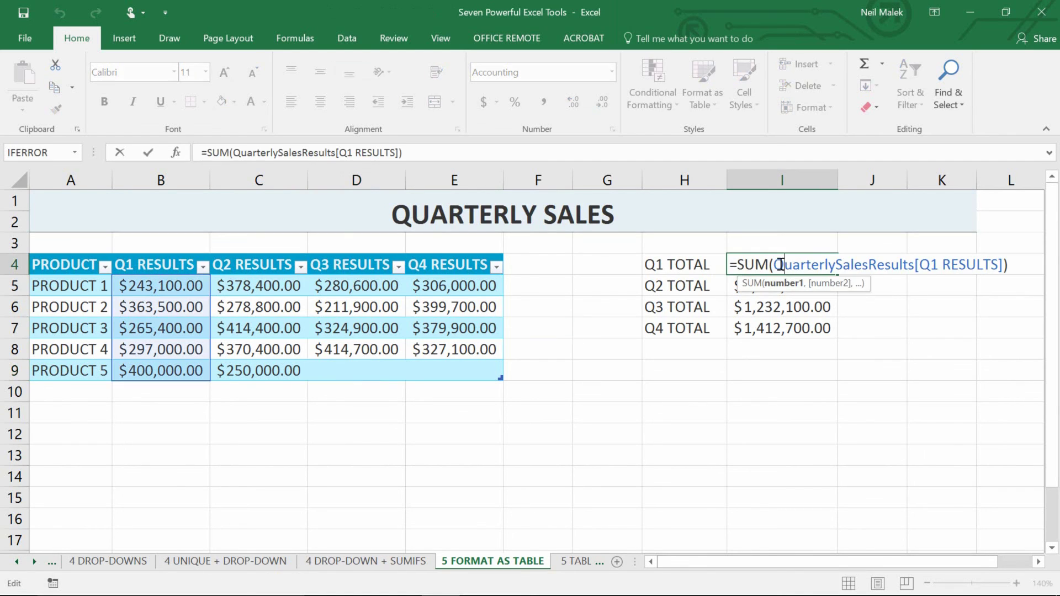